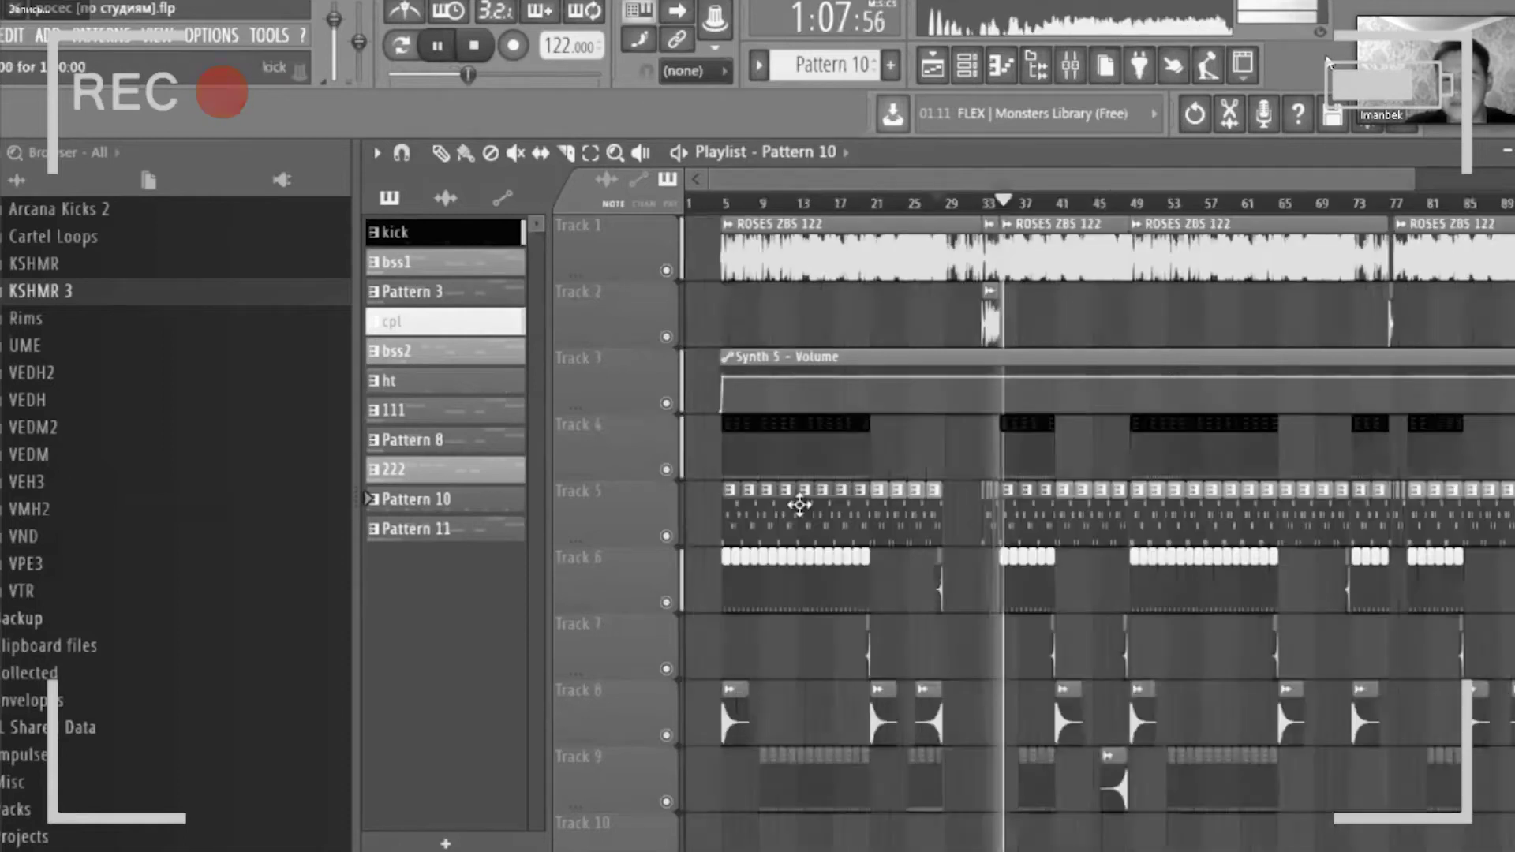
# - Inspect the Fruity parametric EQ 2 and iZotope Ozone 5 Reverb effects on the Synth 5 mixer track
pyautogui.scroll(5, 703, 298)
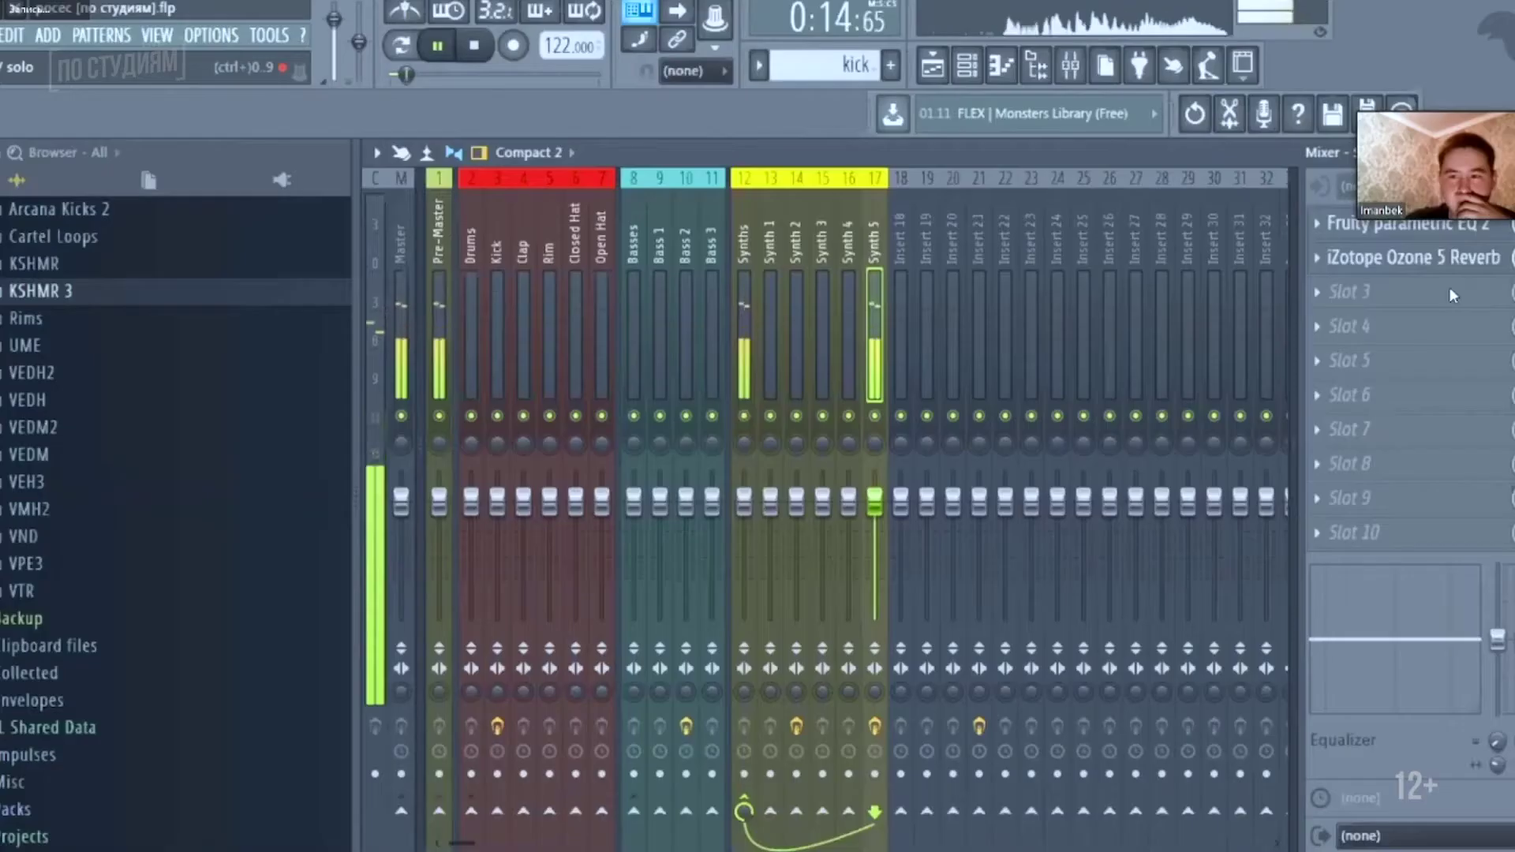
pyautogui.moveTo(1408, 168); pyautogui.dragTo(1408, 79)
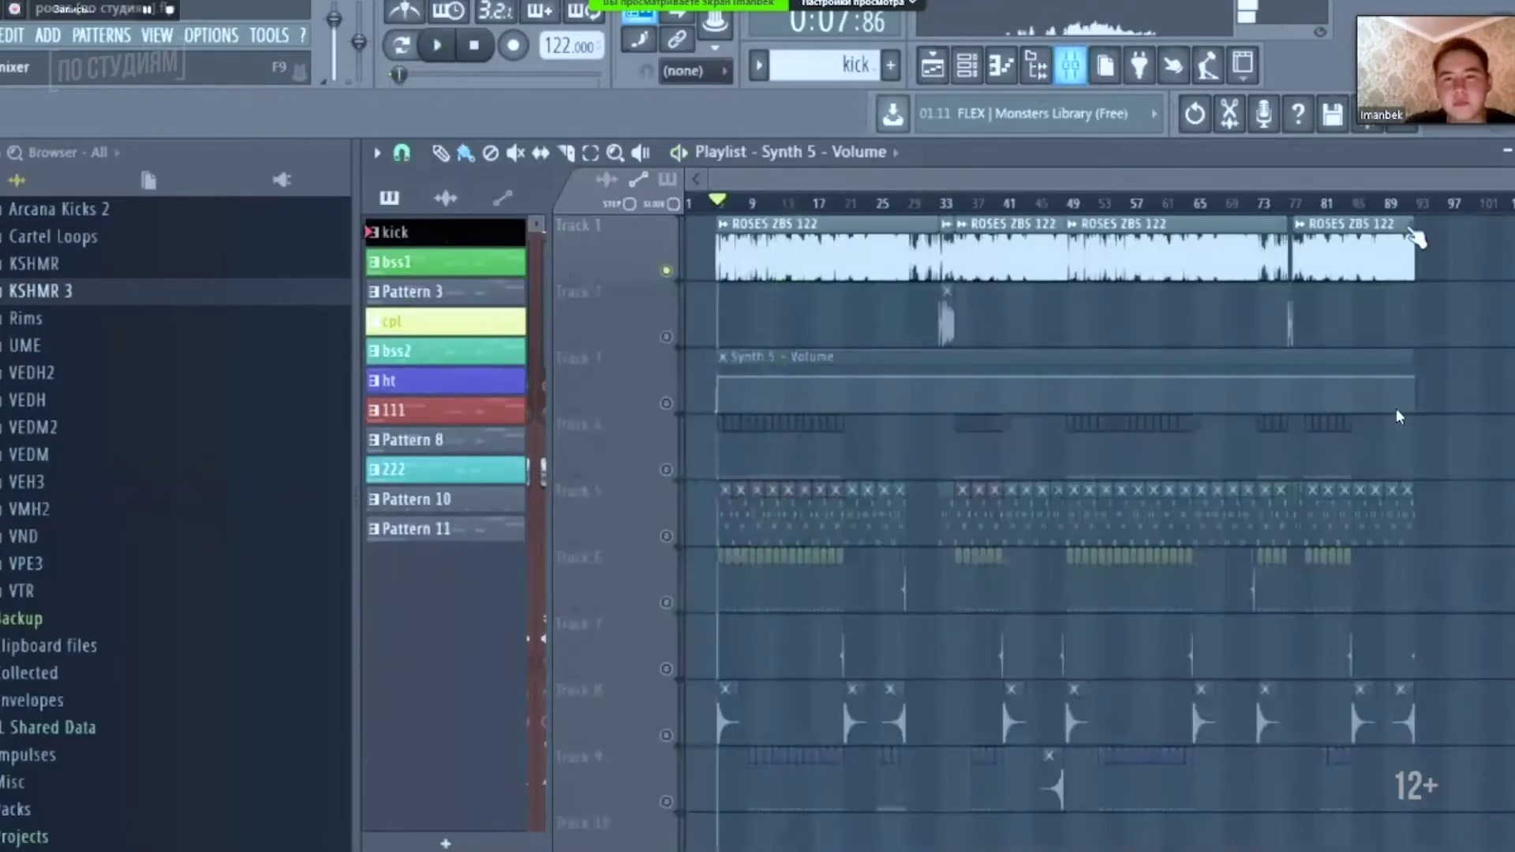
pyautogui.click(1071, 64)
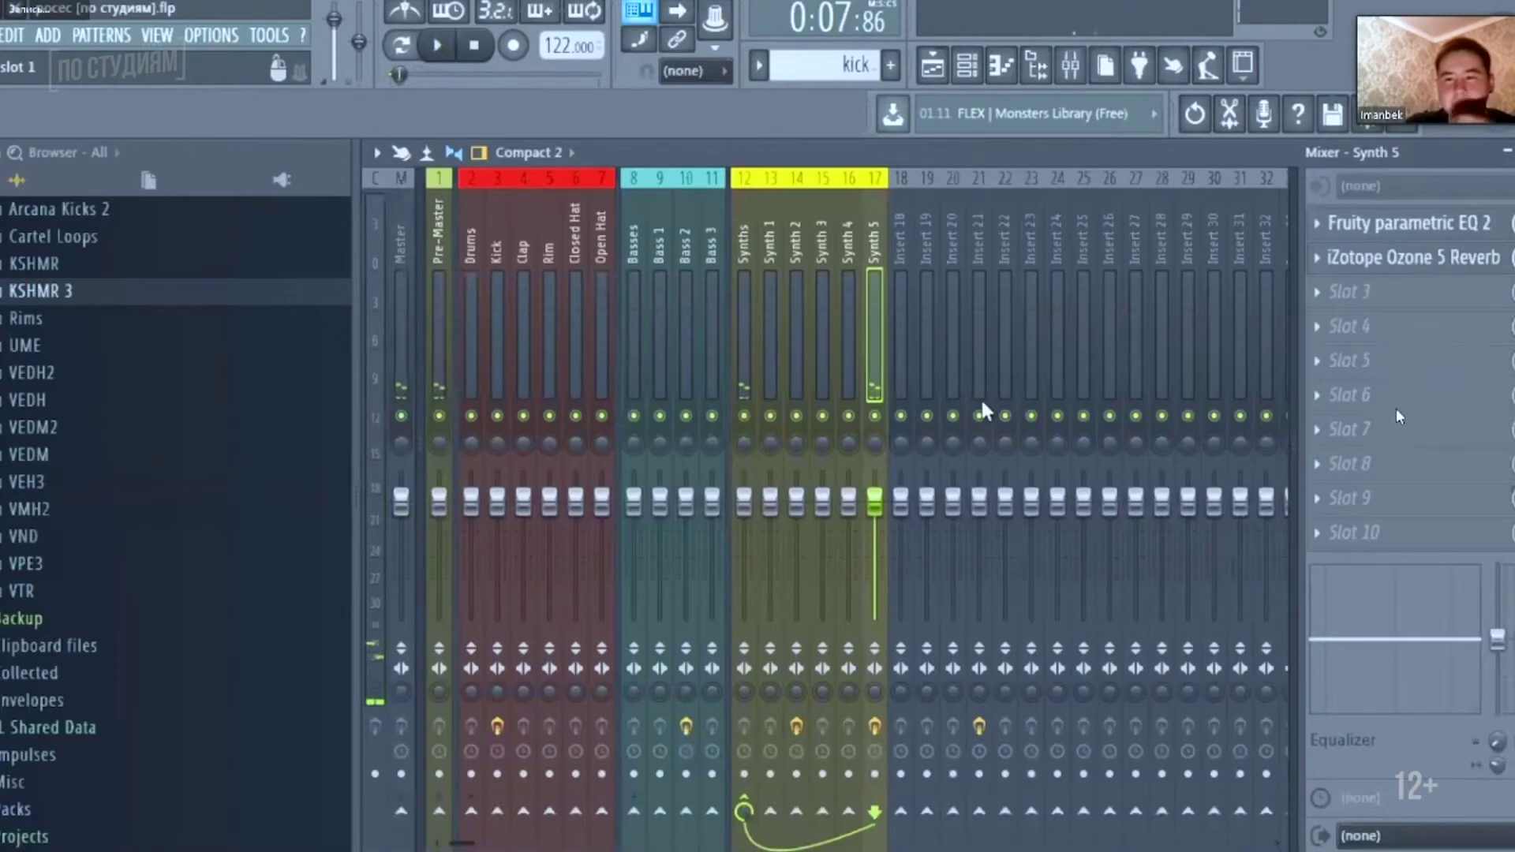
pyautogui.click(1409, 223)
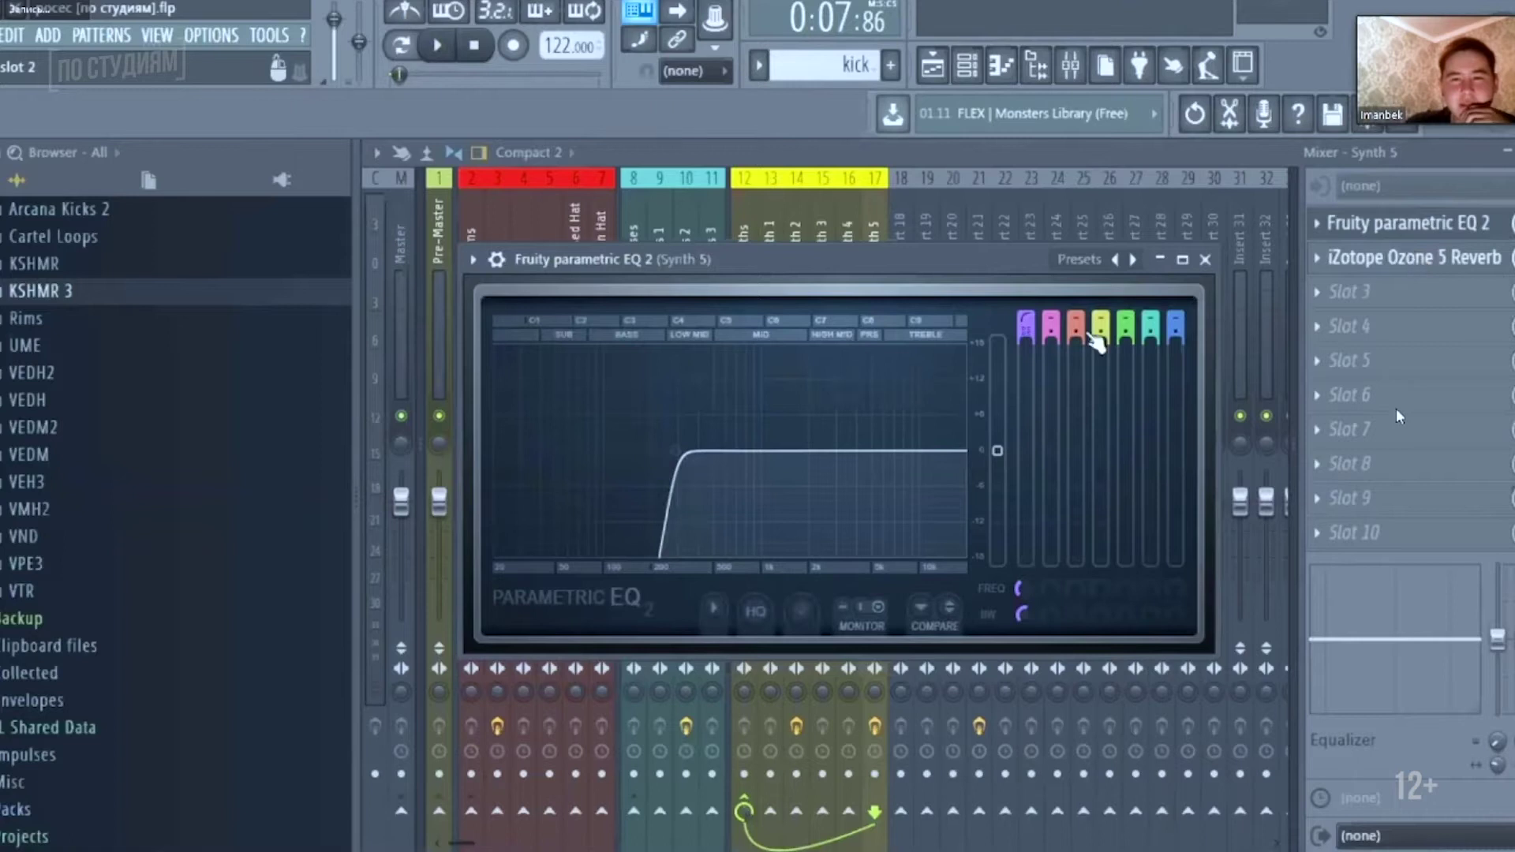
pyautogui.moveTo(1078, 221); pyautogui.dragTo(1167, 188)
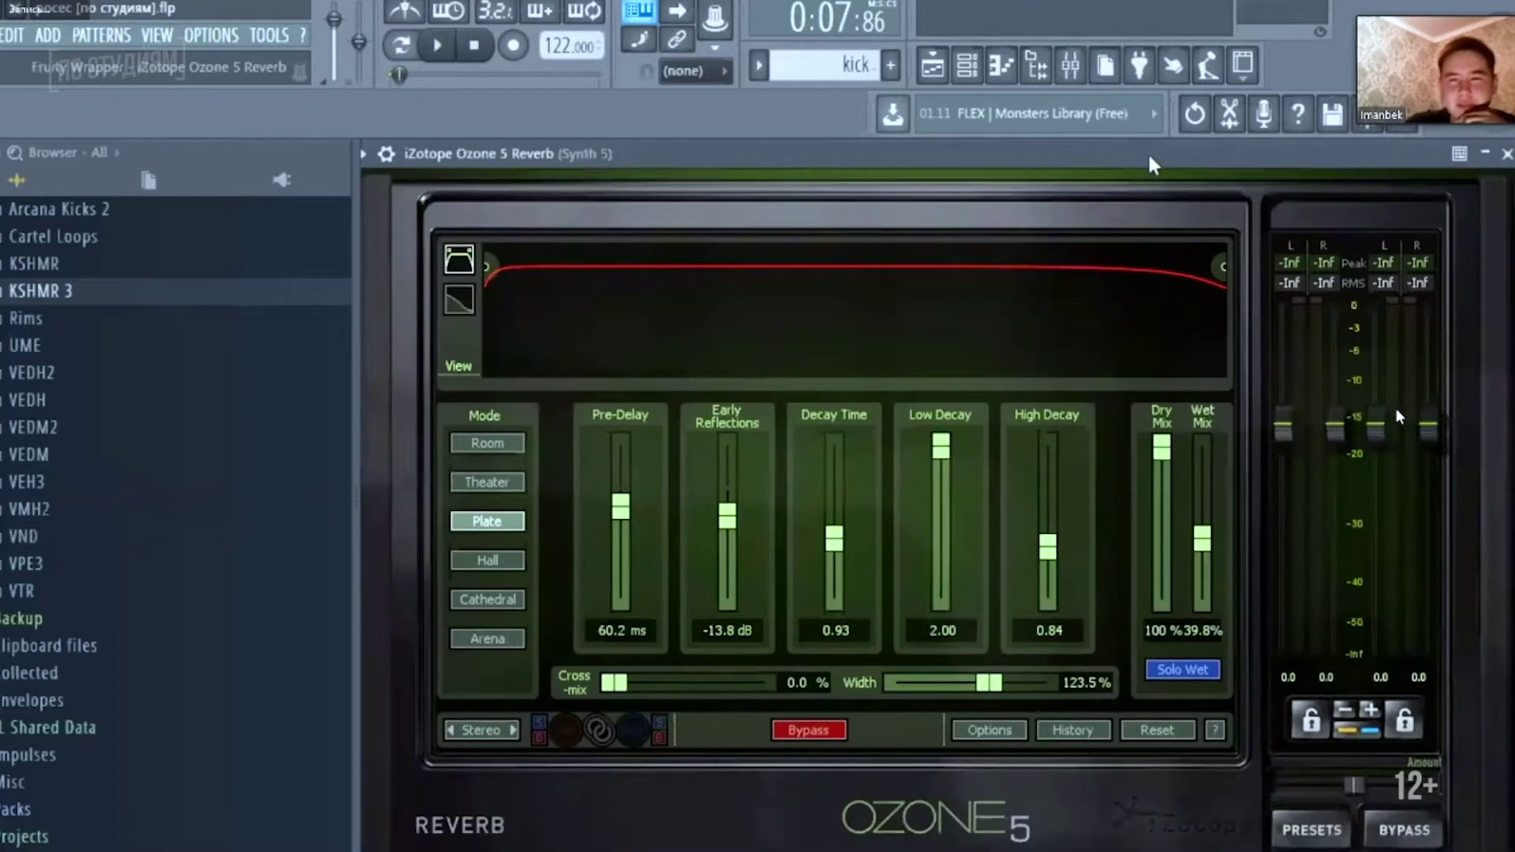
pyautogui.moveTo(1150, 157); pyautogui.dragTo(1192, 194)
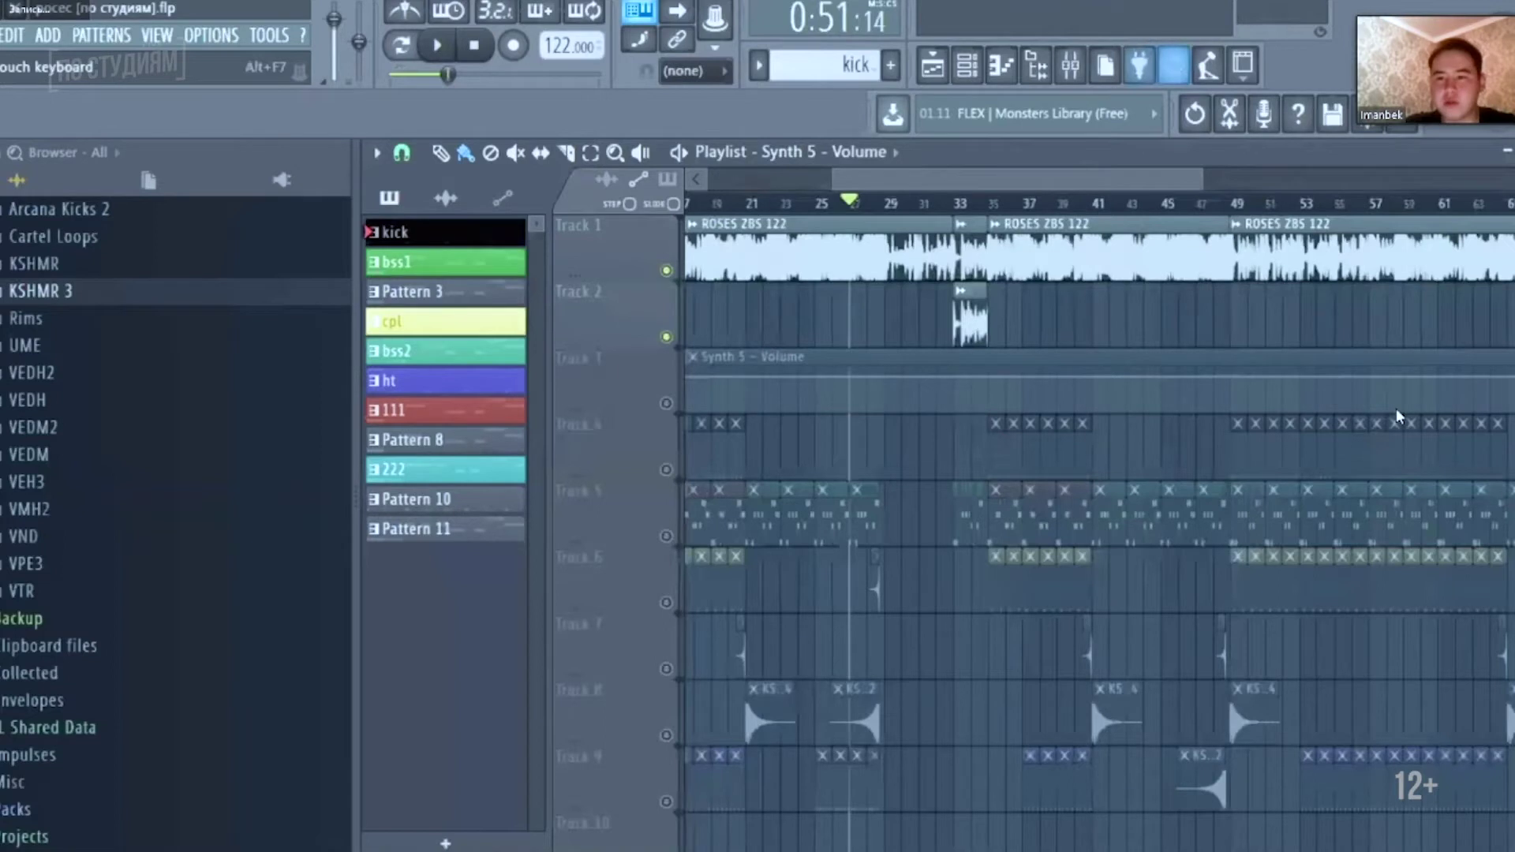
# - Check the Synth 5 mixer track and the miscellaneous channel settings of the ROSES ZBS 122 sample
pyautogui.press('F9')
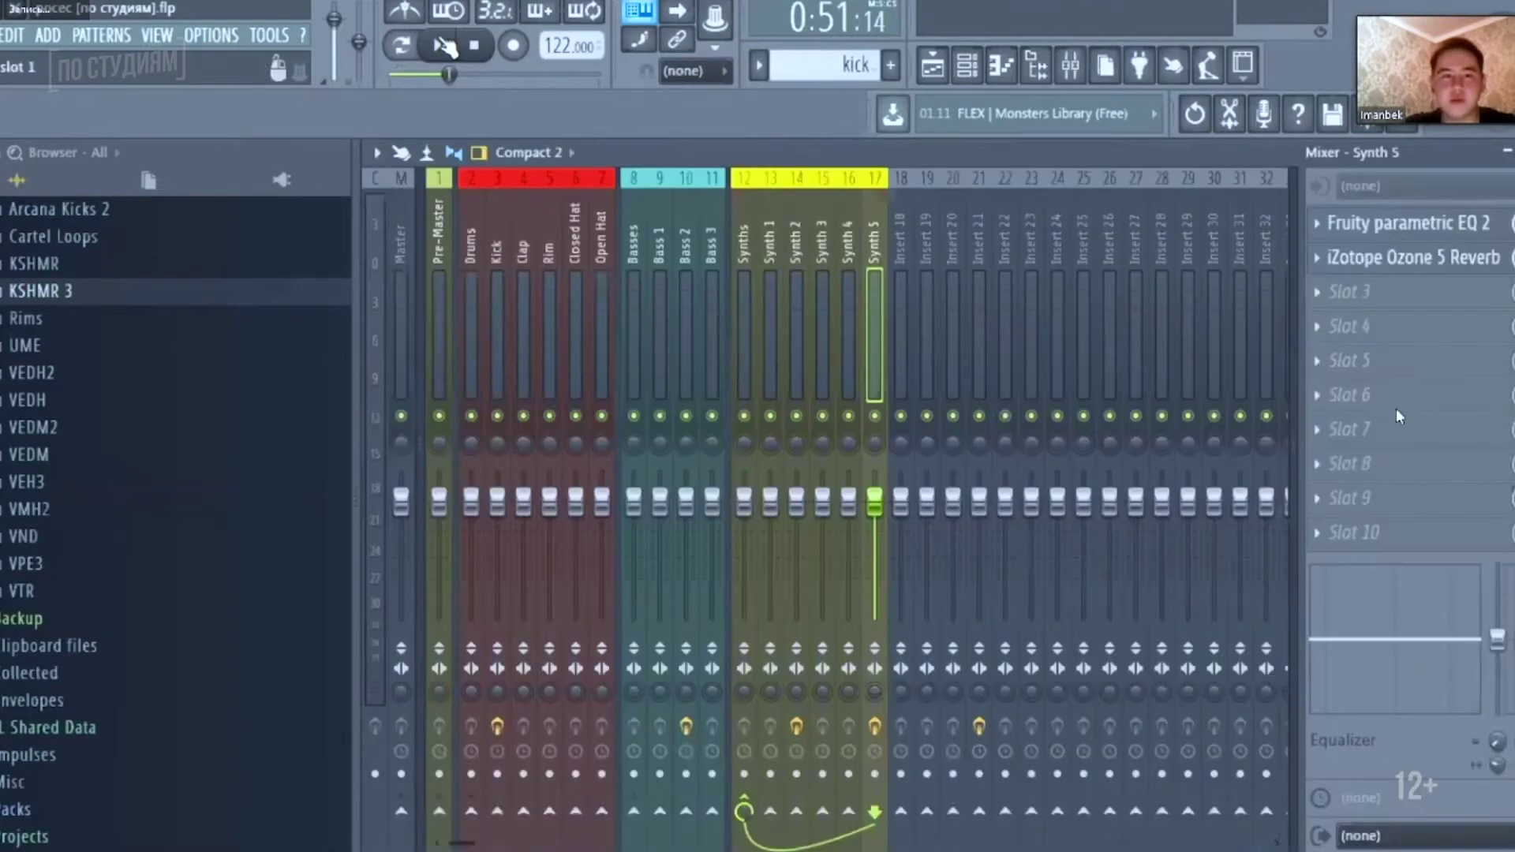
pyautogui.press('space')
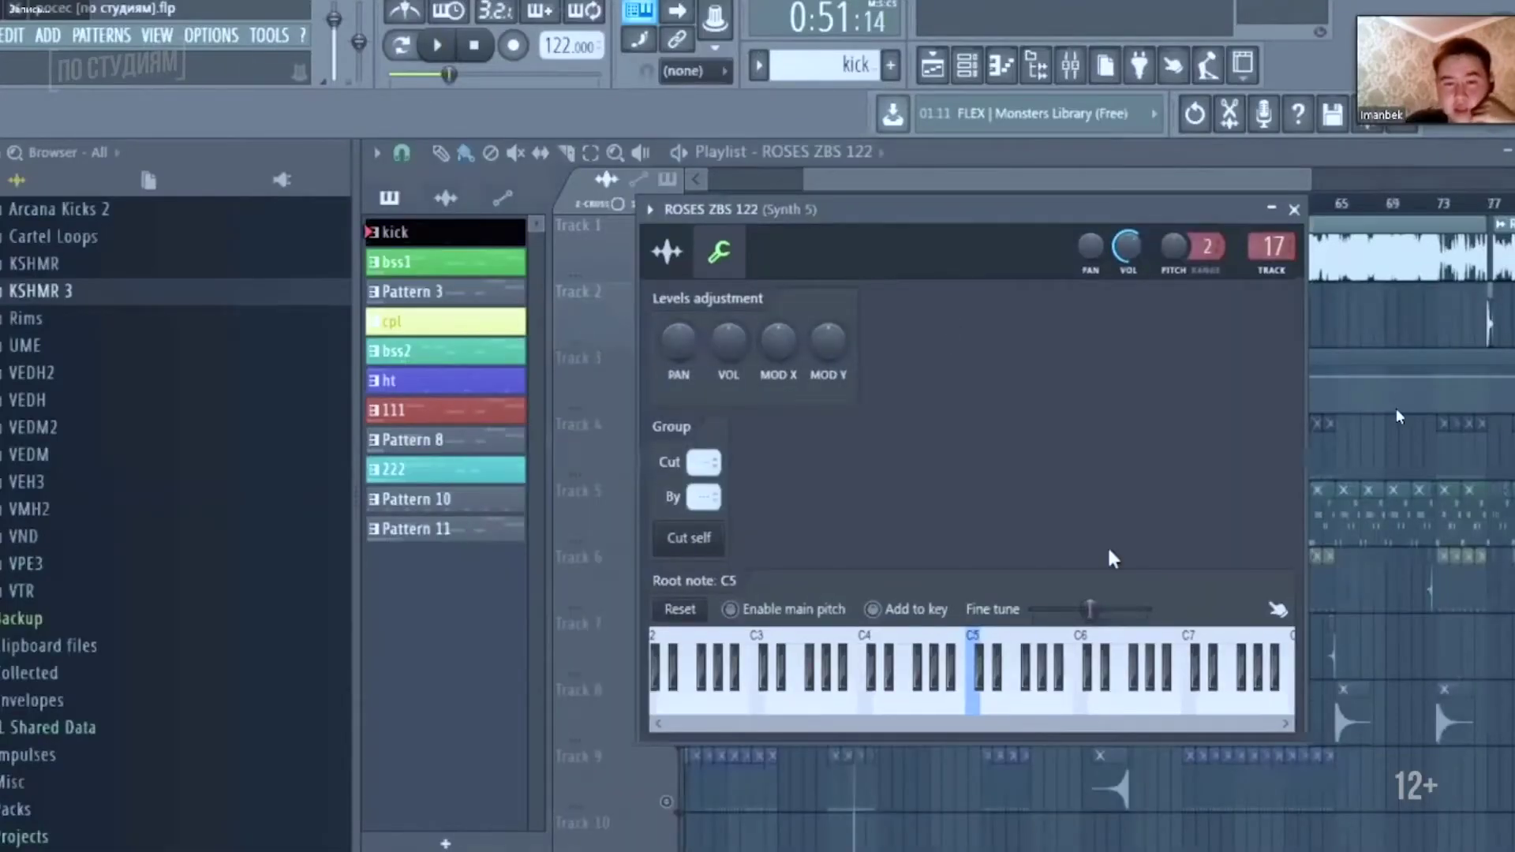
pyautogui.press('Escape')
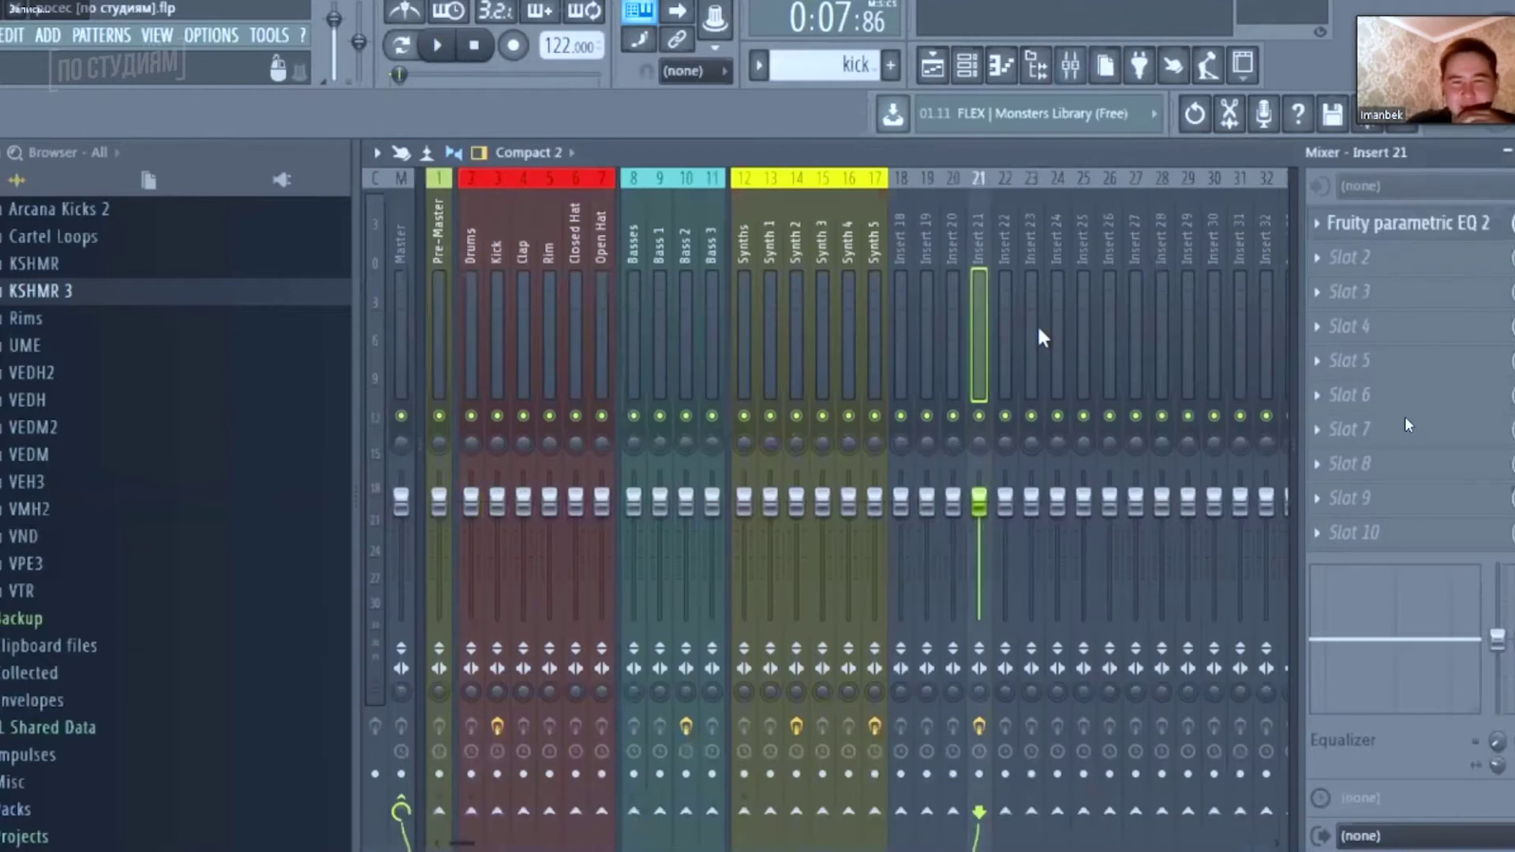
# - Look through the mixer's synth, bass and Pre-Master tracks to examine which effects each one carries
pyautogui.click(1054, 338)
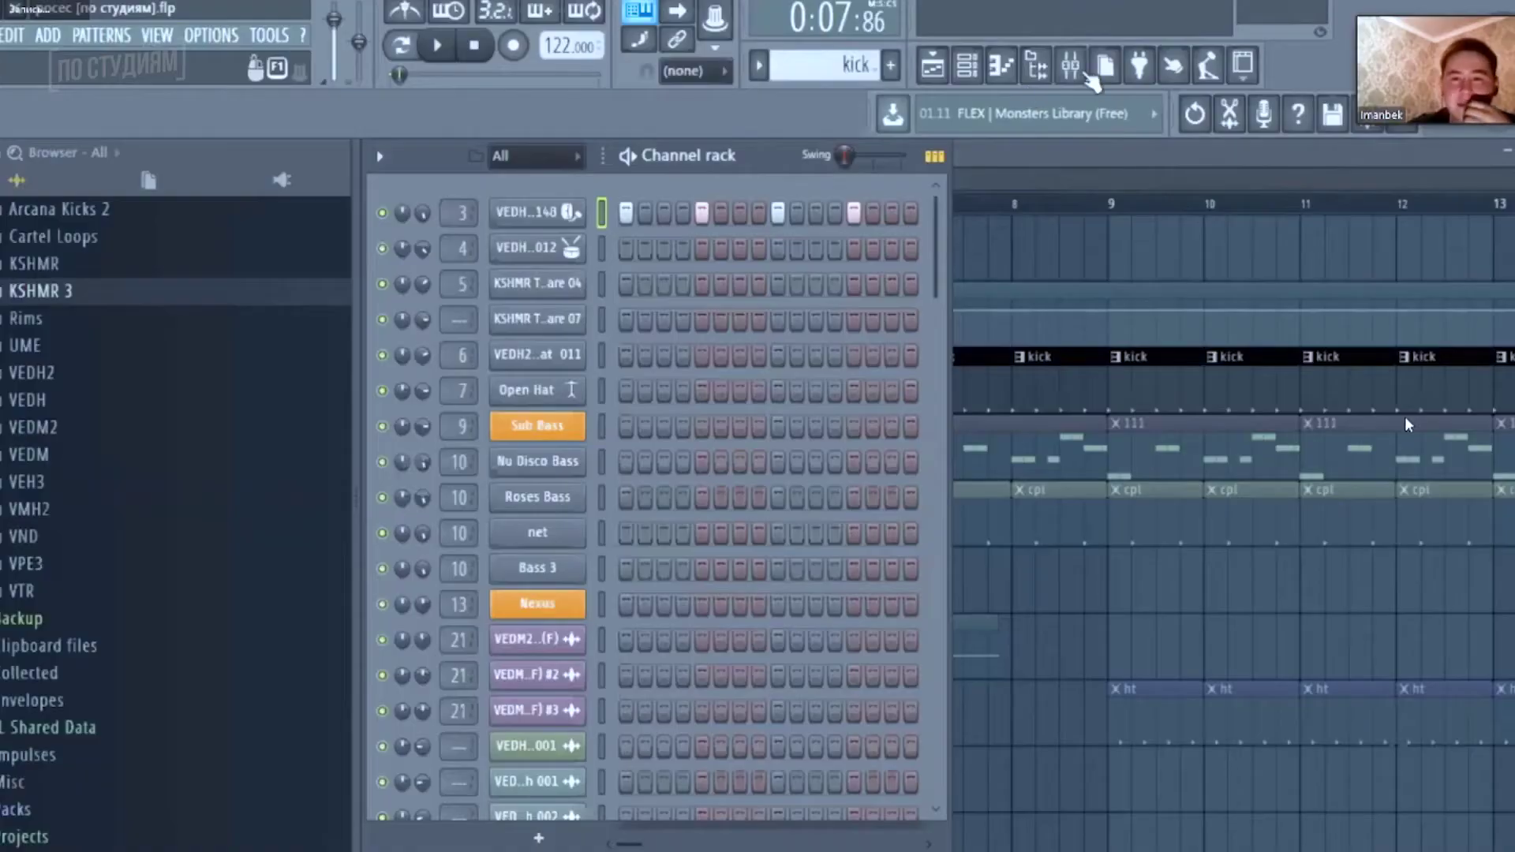
pyautogui.click(1071, 65)
pyautogui.click(428, 298)
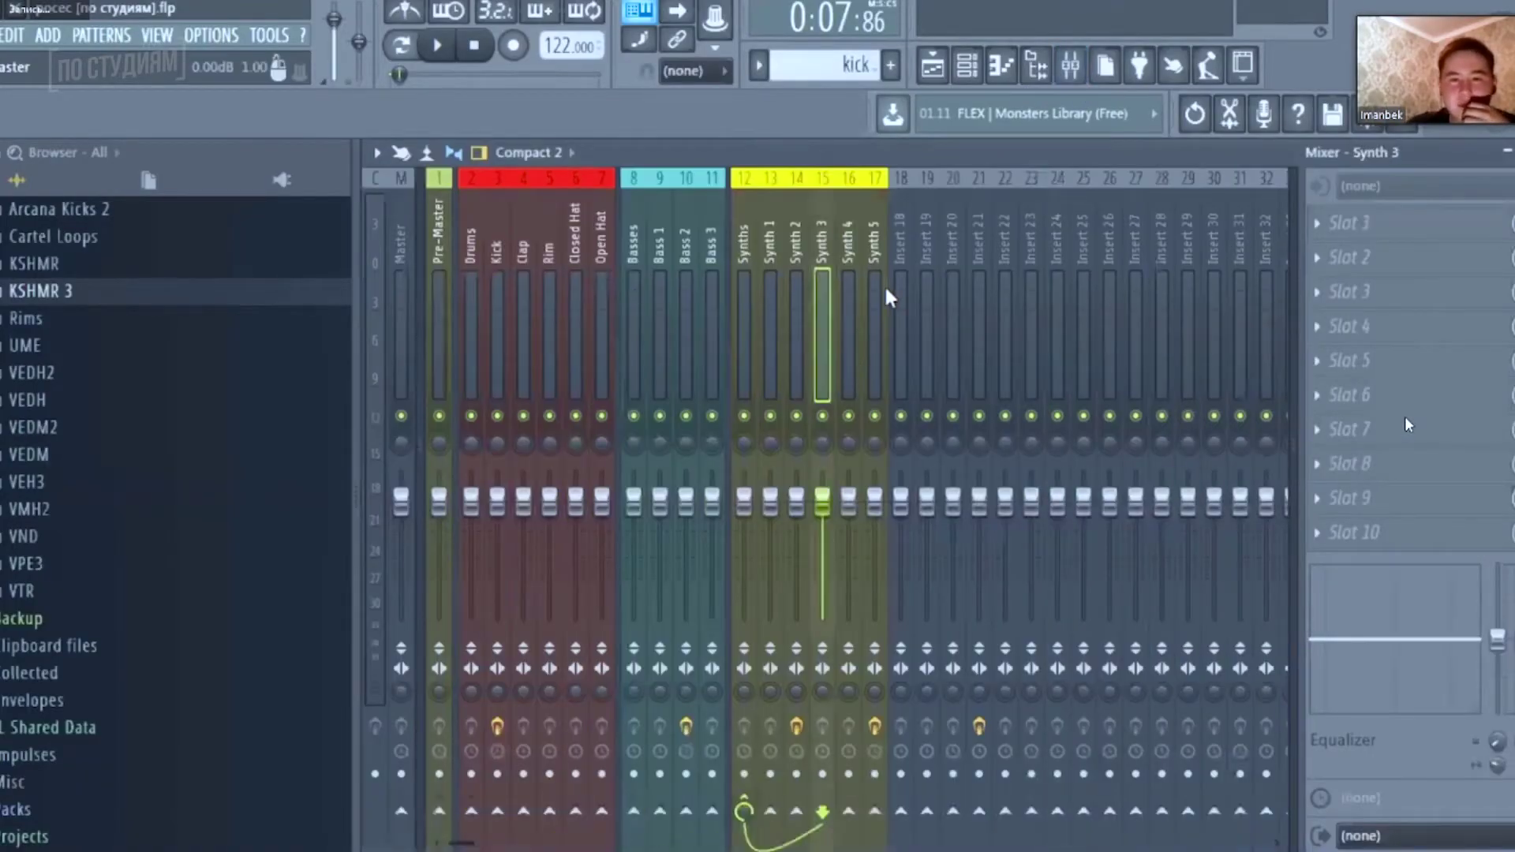
pyautogui.click(882, 295)
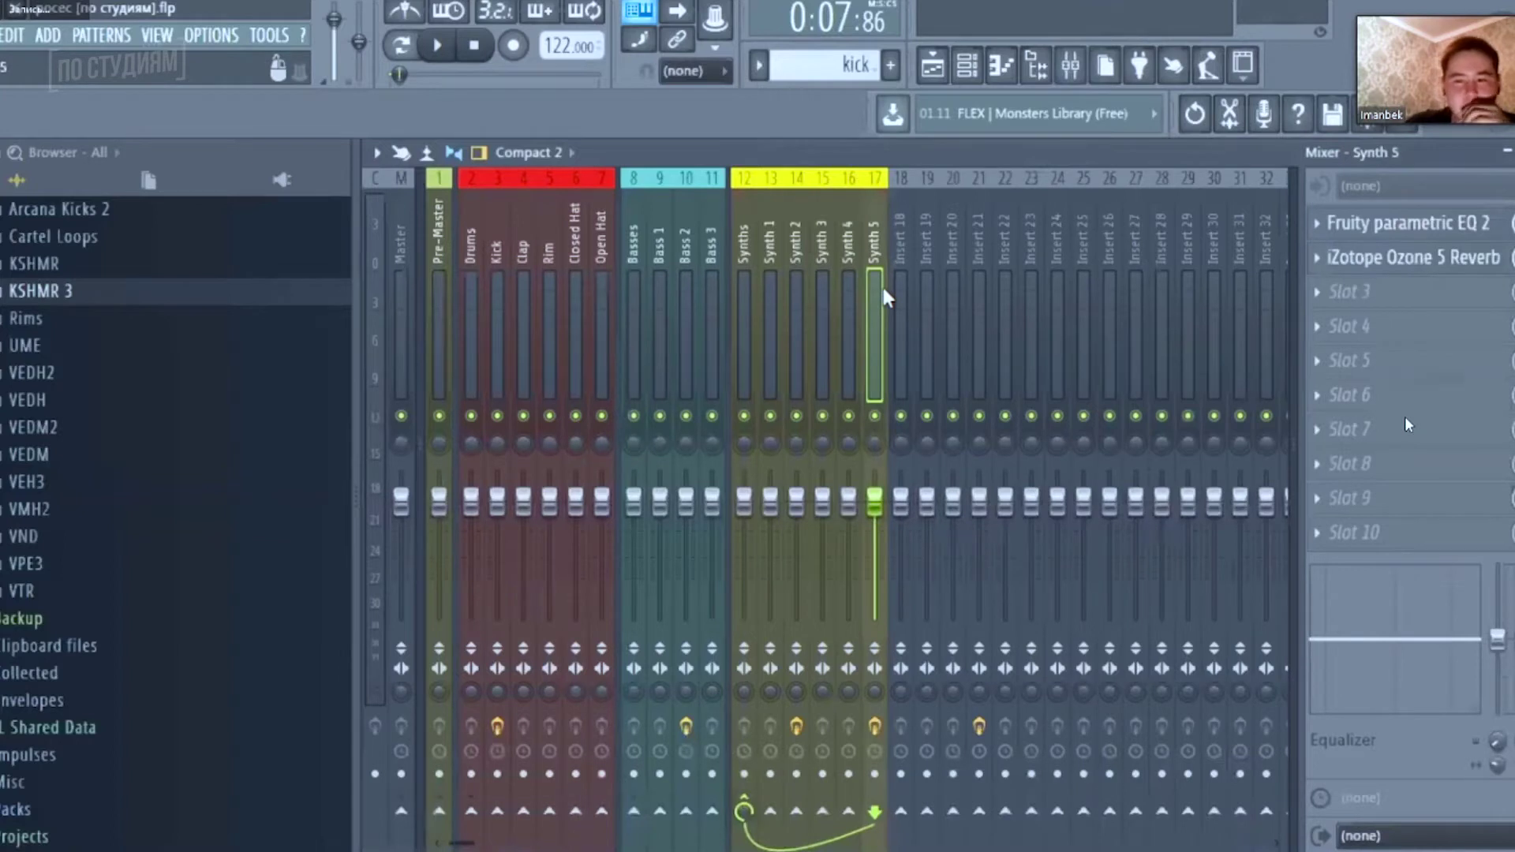
pyautogui.click(770, 293)
pyautogui.click(743, 294)
pyautogui.click(634, 293)
pyautogui.click(439, 294)
pyautogui.click(770, 332)
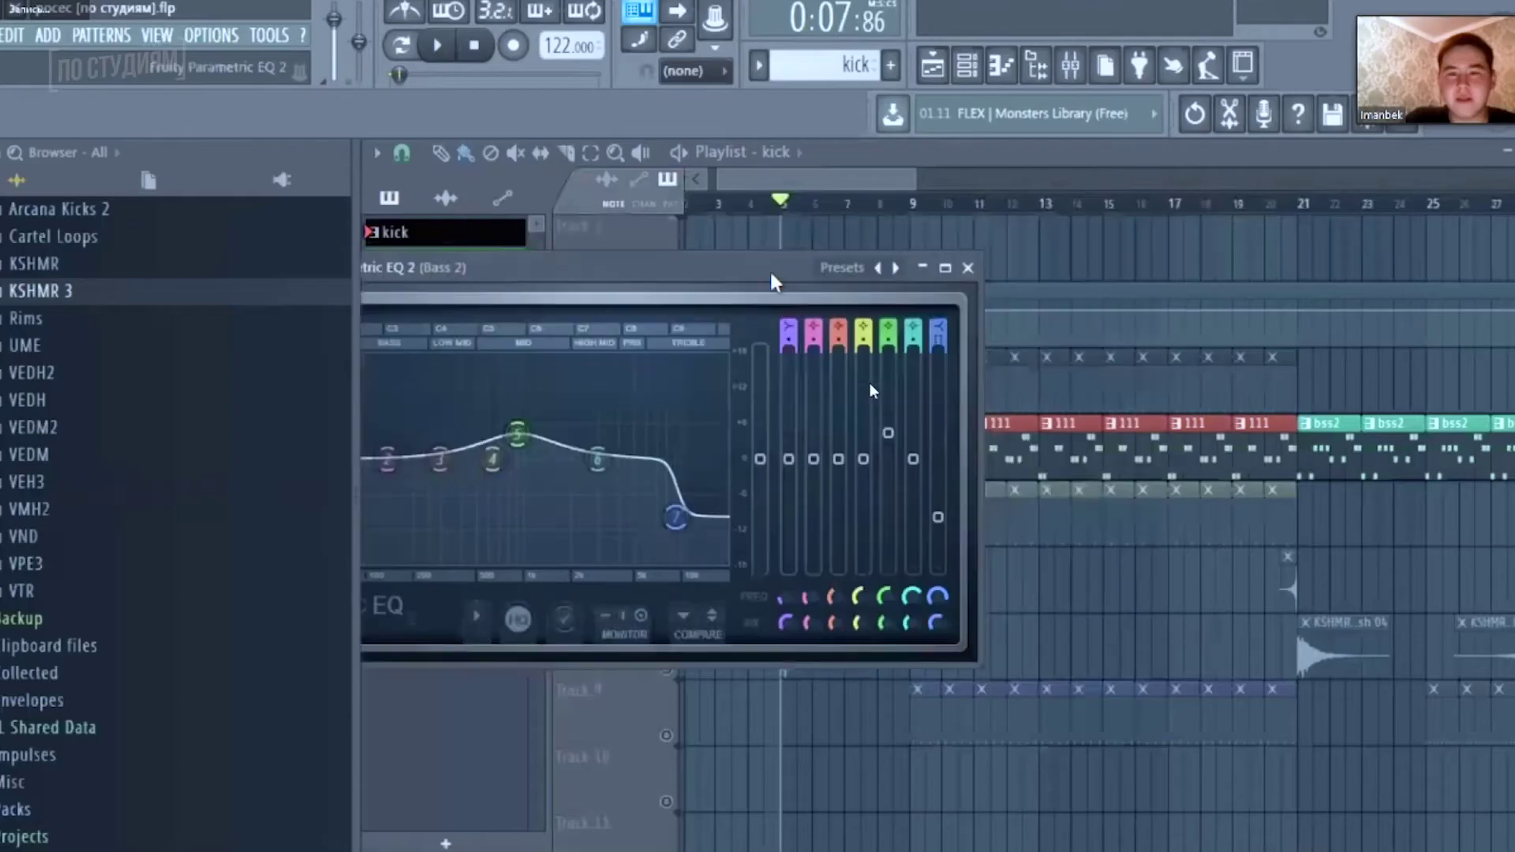
# - Examine the Fruity parametric EQ 2 curve and the Kickstart plugin on the Bass 2 mixer track
pyautogui.click(968, 268)
pyautogui.moveTo(789, 373); pyautogui.dragTo(751, 371)
pyautogui.press('F9')
pyautogui.press('F9')
pyautogui.press('space')
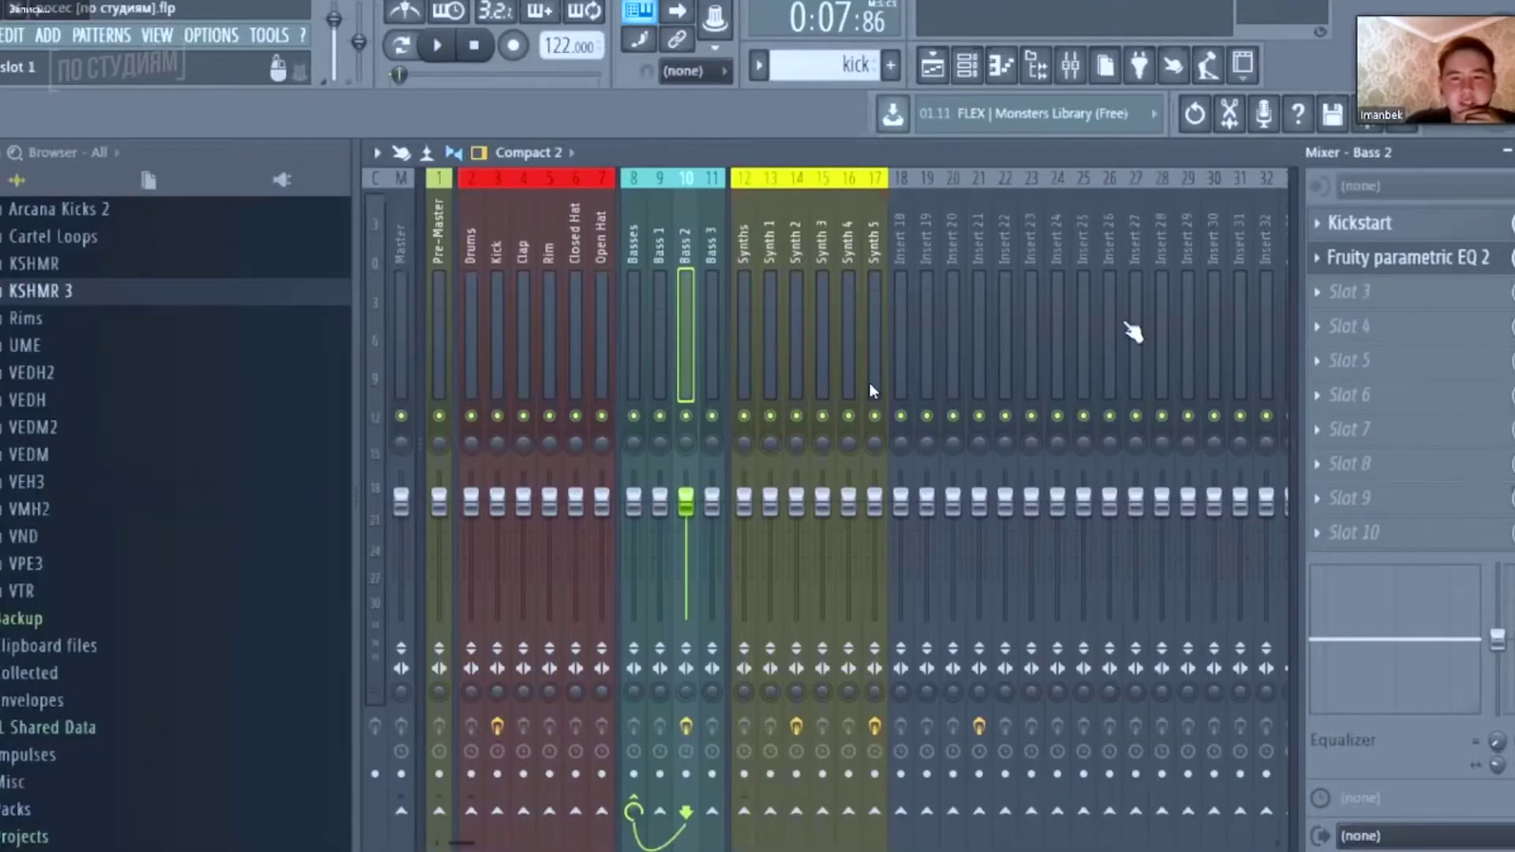
pyautogui.click(1359, 223)
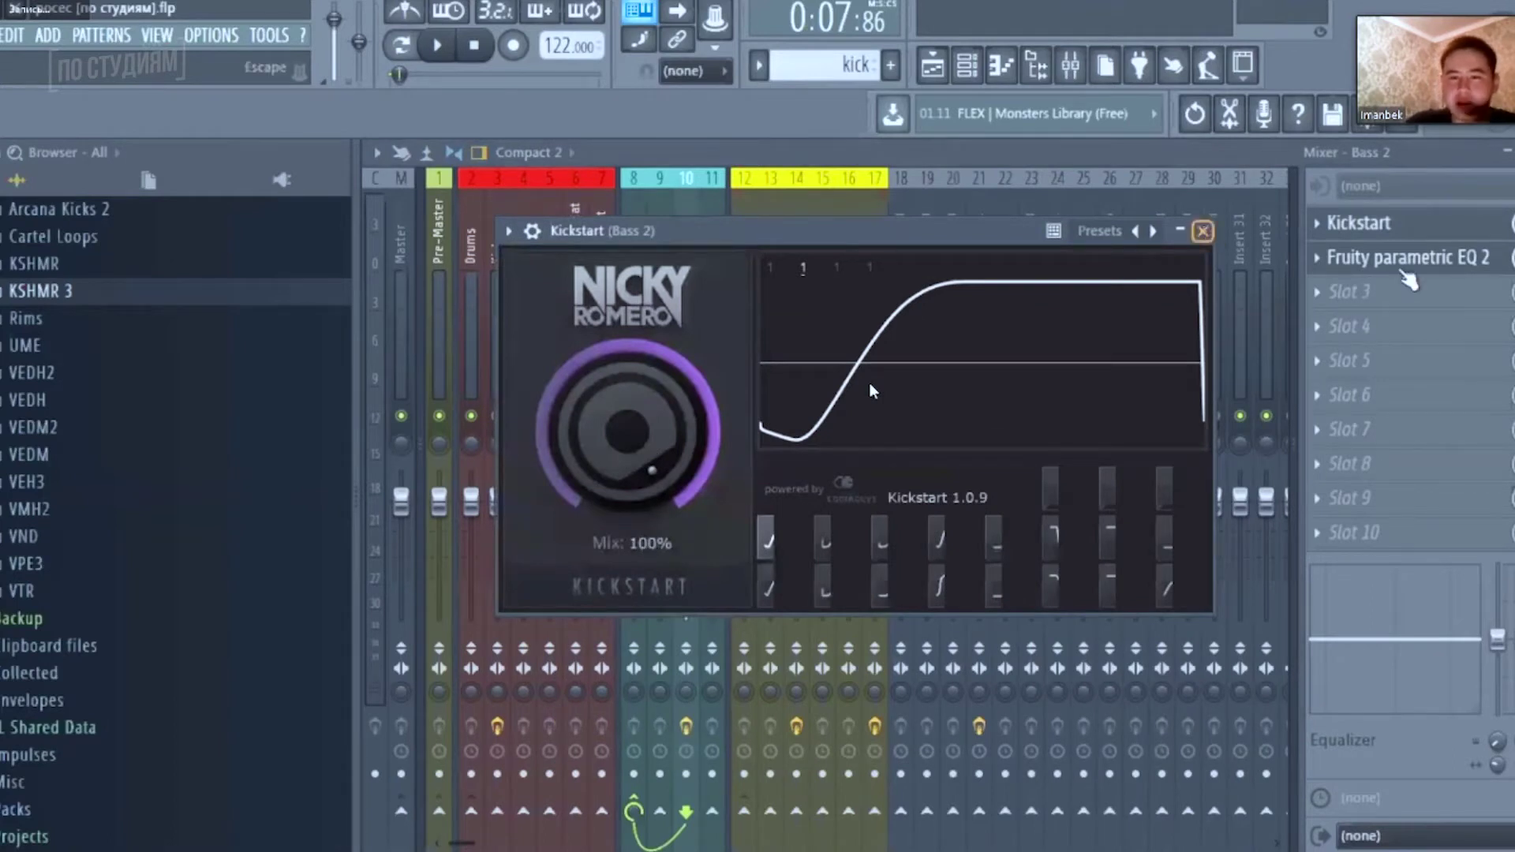
pyautogui.click(1201, 230)
pyautogui.press('space')
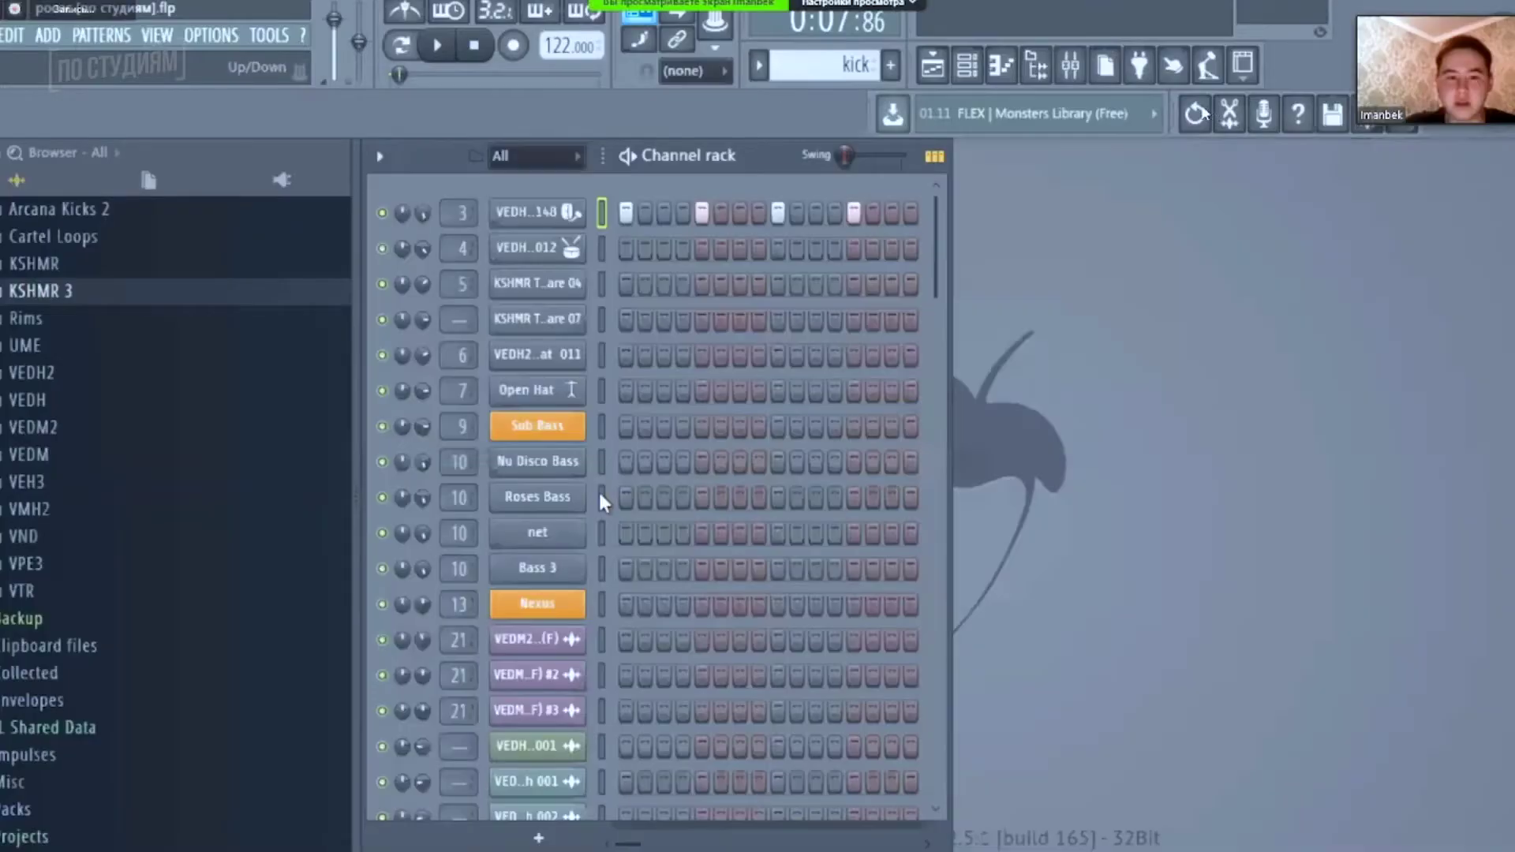
# - Audition the KSHMR Crash 04 clip on Track 8 from bar 5 in the playlist
pyautogui.click(601, 496)
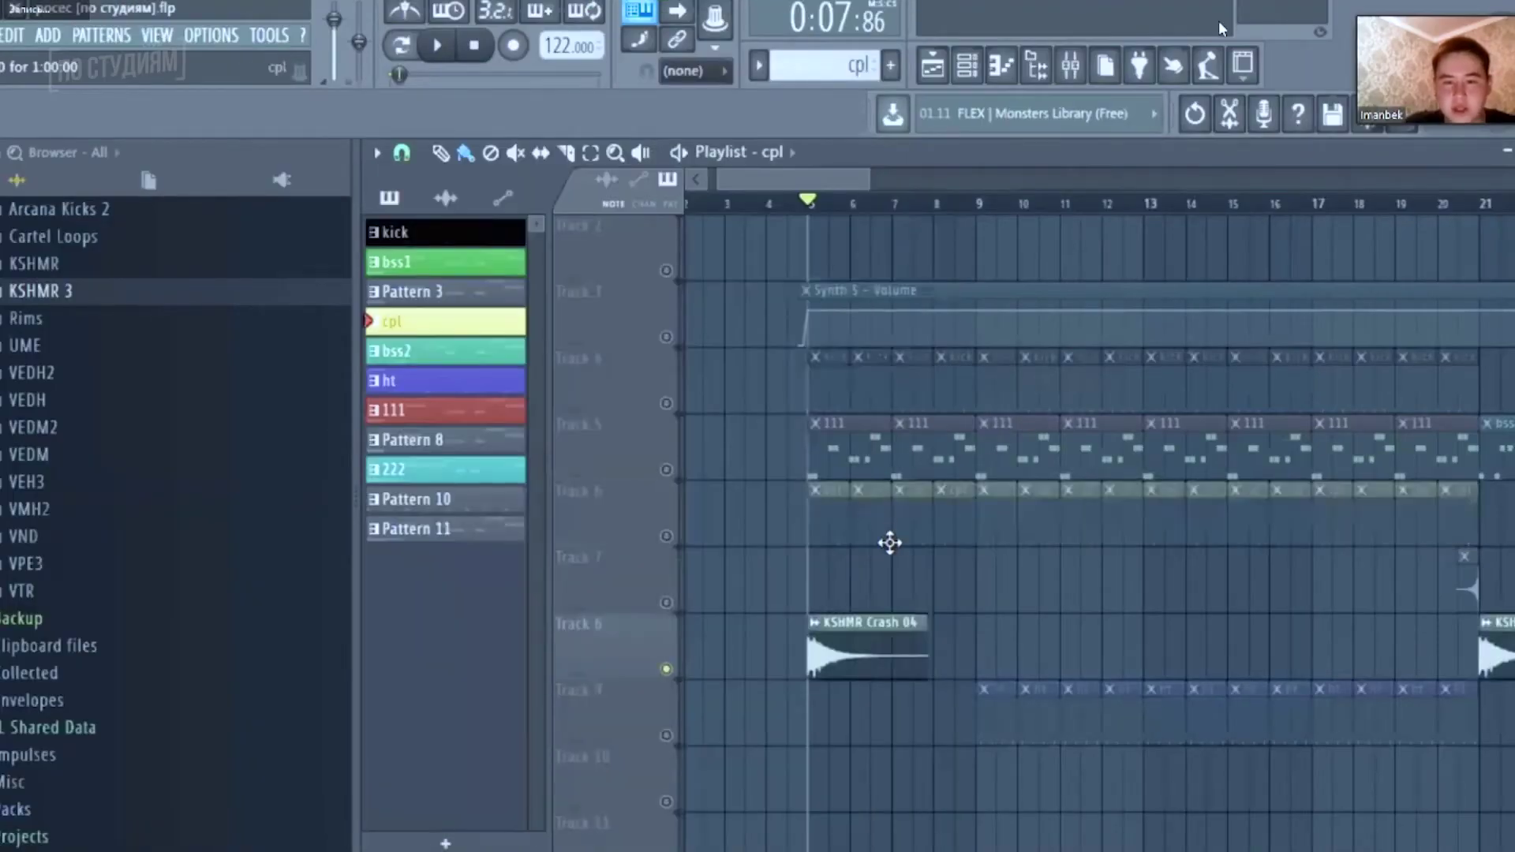
pyautogui.scroll(-2, 888, 540)
pyautogui.scroll(3, 886, 537)
pyautogui.press('space')
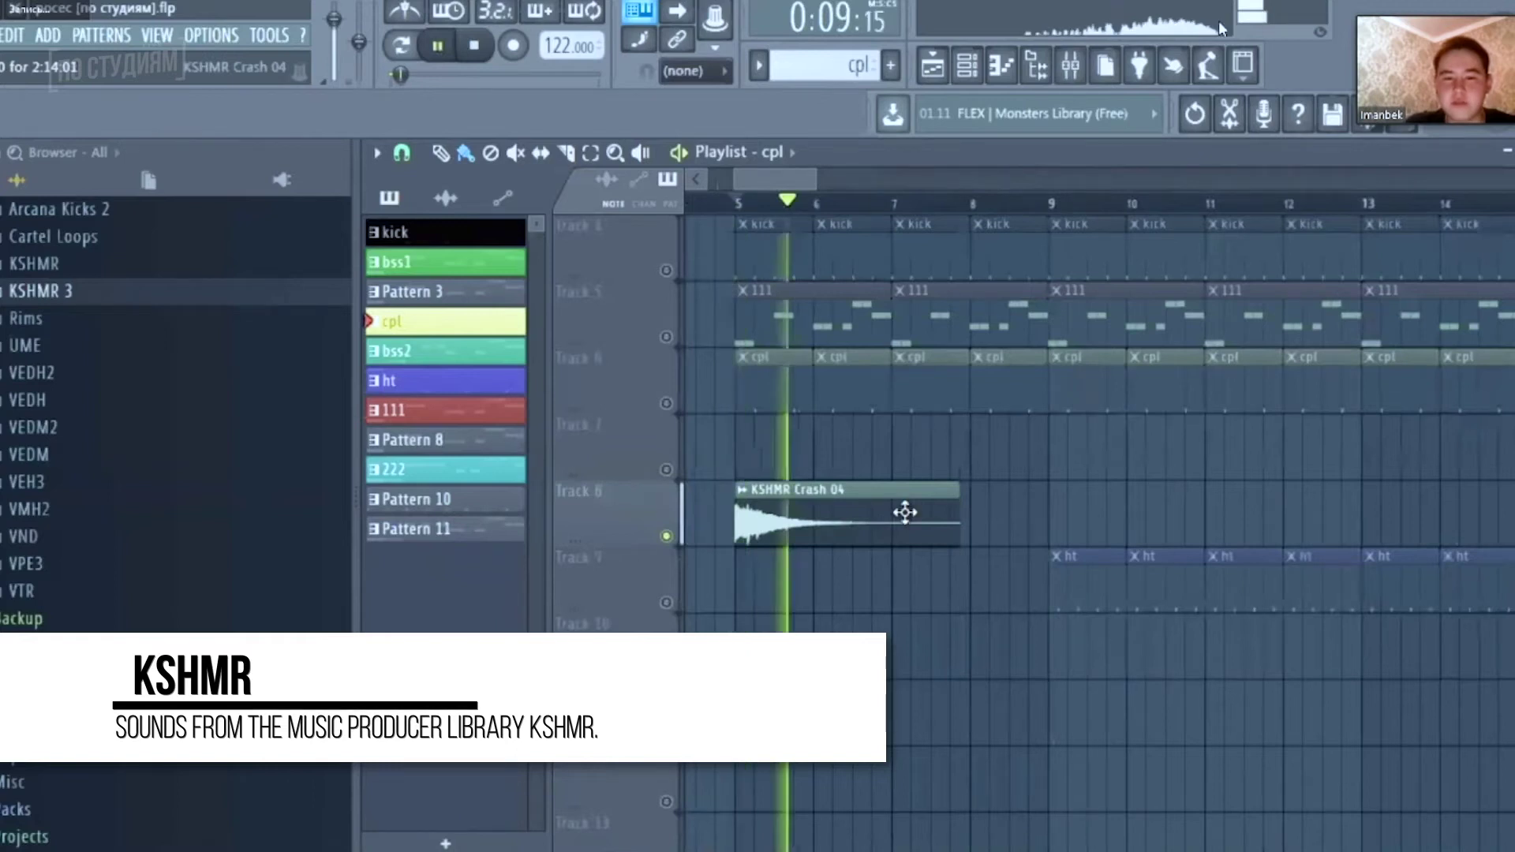
pyautogui.press('space')
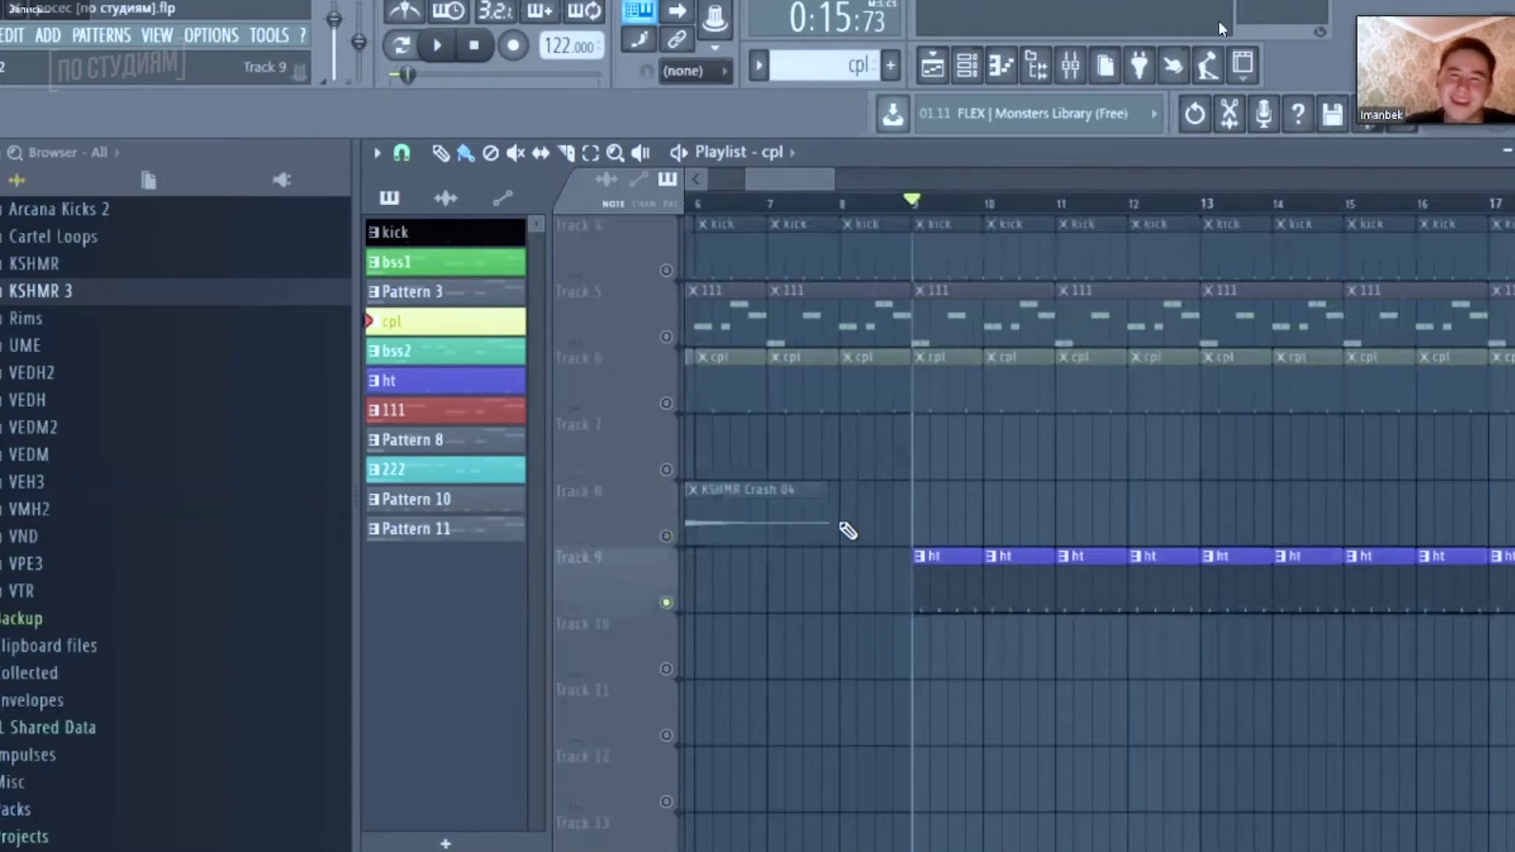
# - Play the hi-hat part on Track 9 and view the ht pattern's steps in the channel rack
pyautogui.press('space')
pyautogui.doubleClick(931, 556)
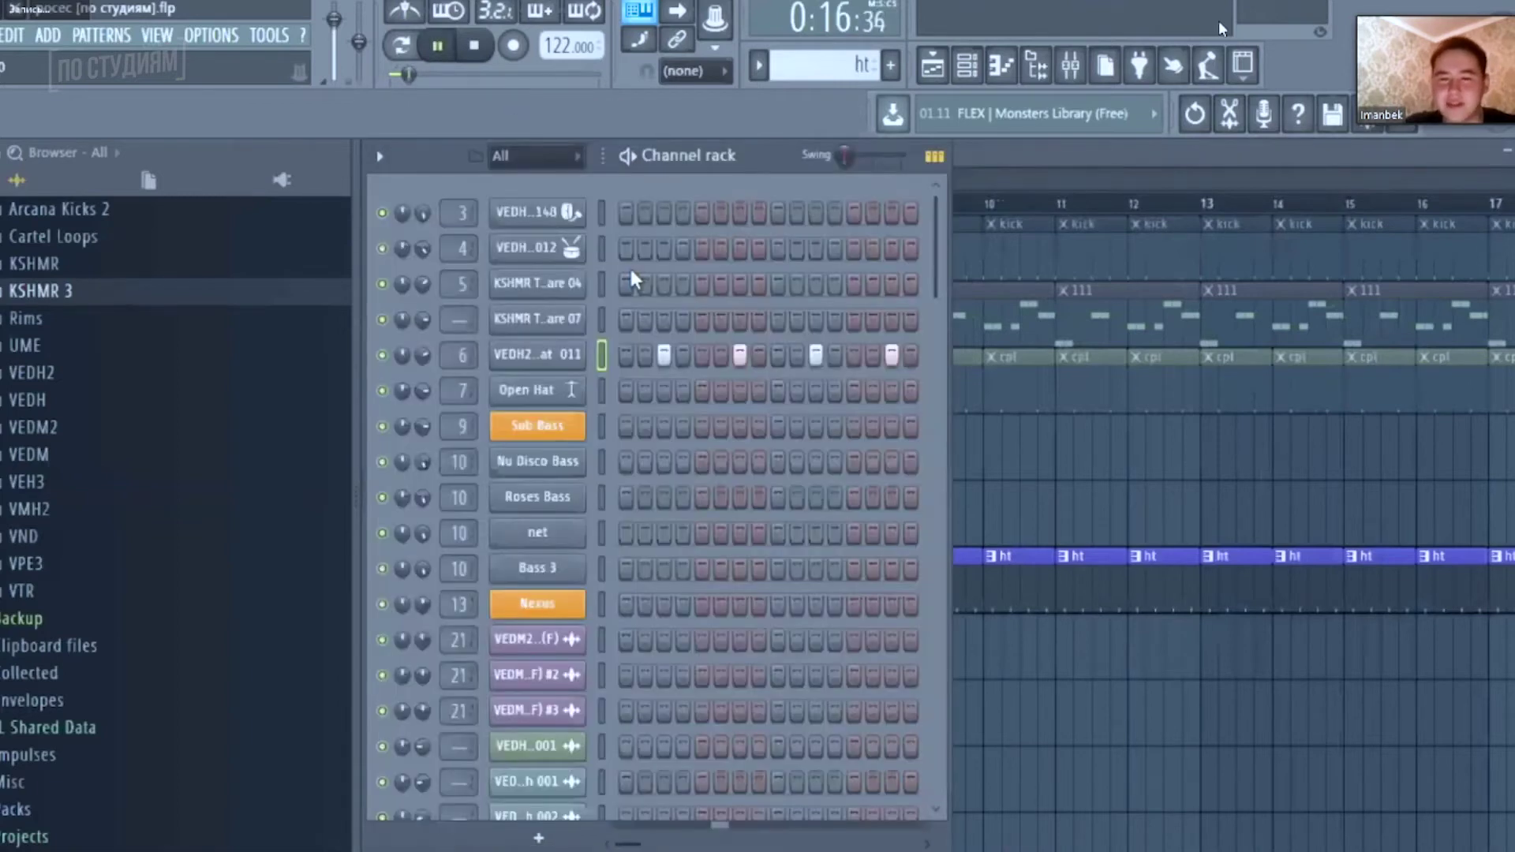
pyautogui.press('F6')
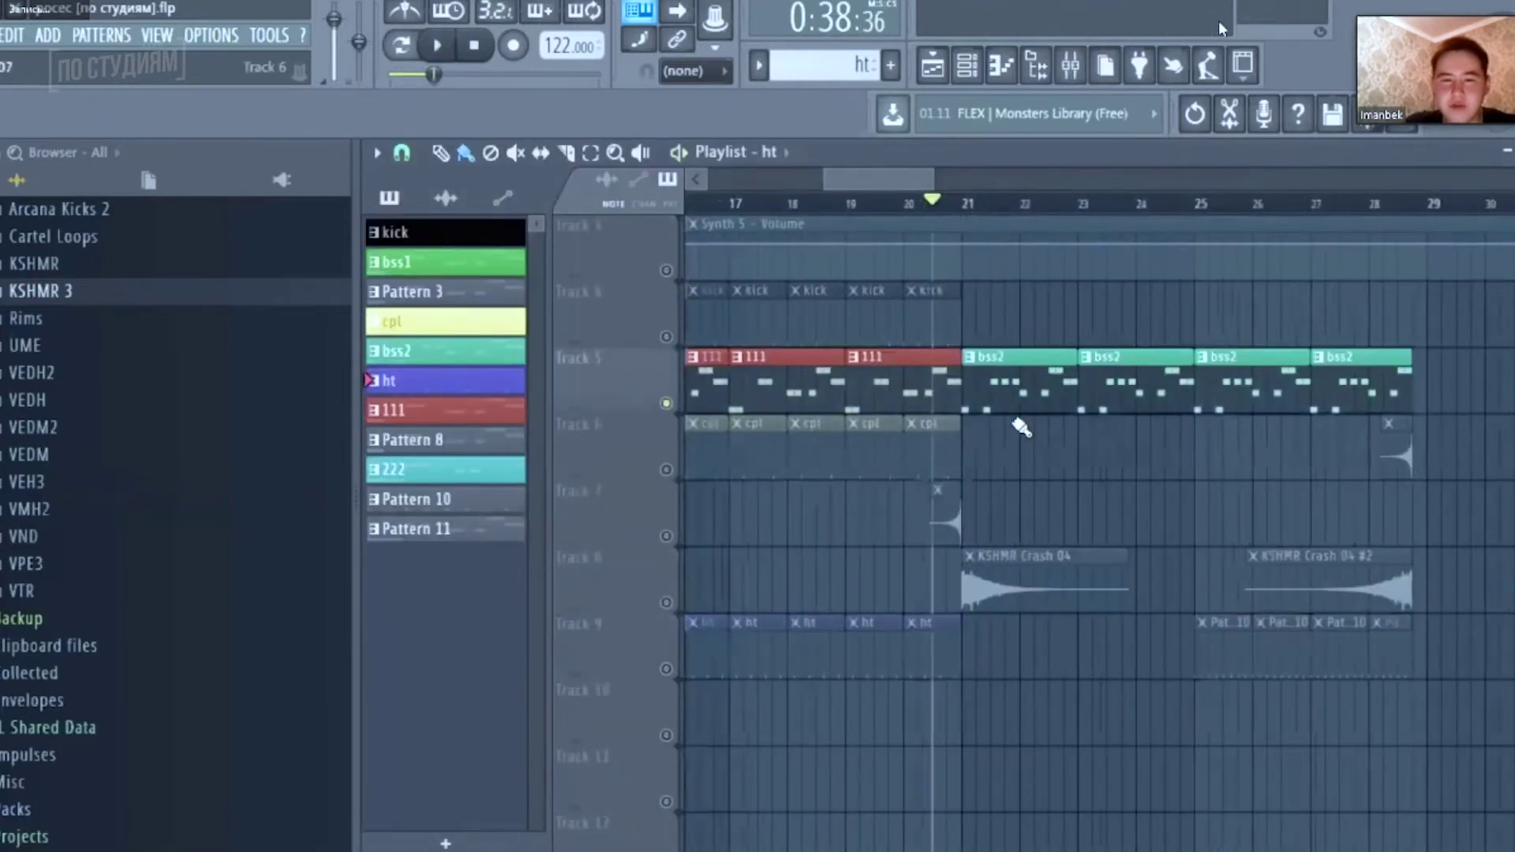
pyautogui.press('space')
# - Play the bss2 pattern on Track 5 and examine its Nu Disco Bass notes in the piano roll
pyautogui.scroll(-3, 998, 426)
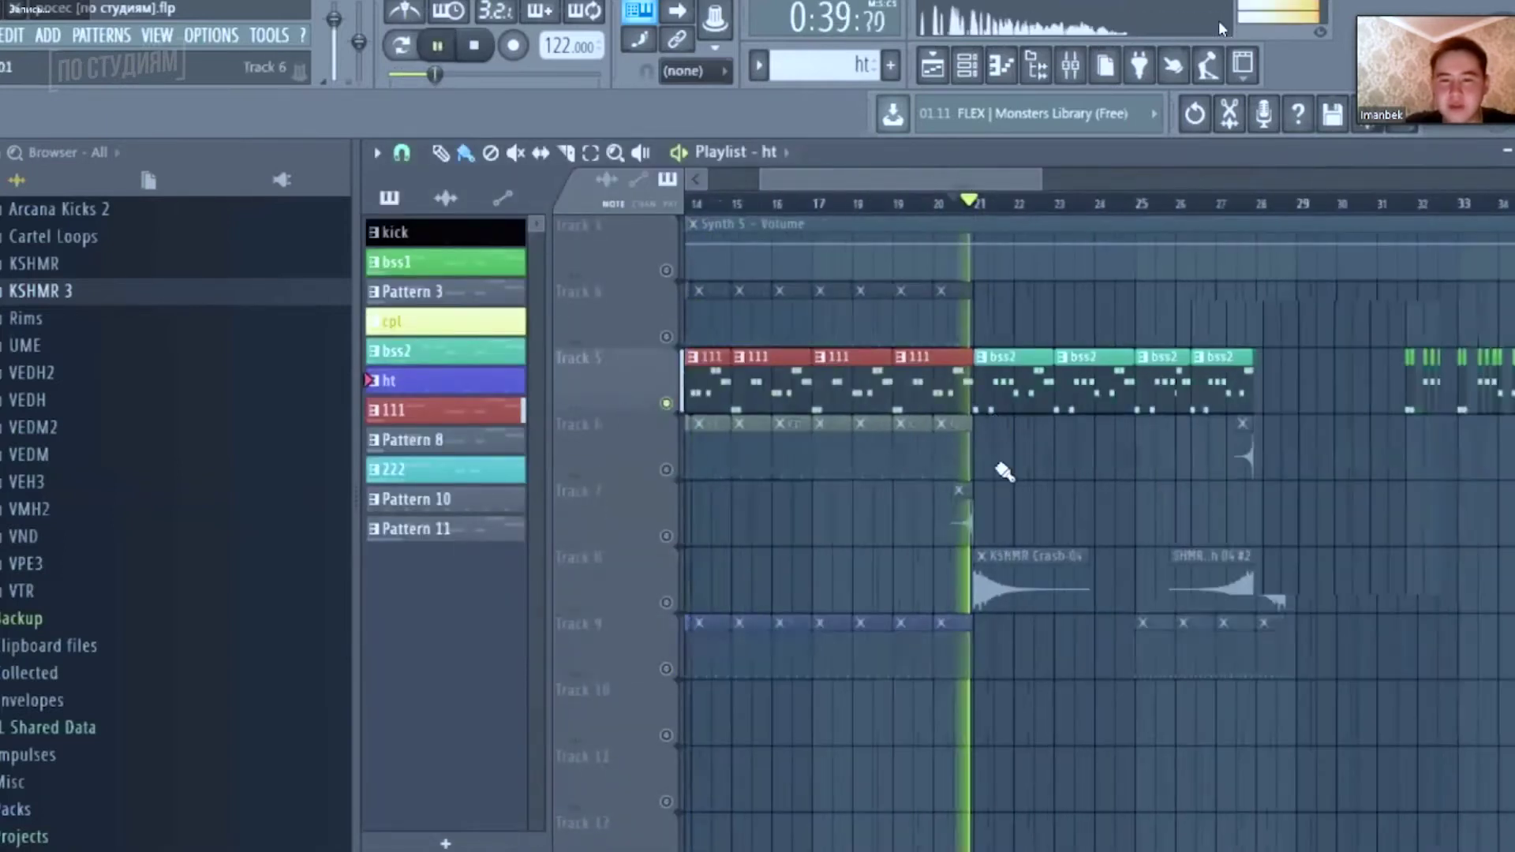
pyautogui.doubleClick(994, 410)
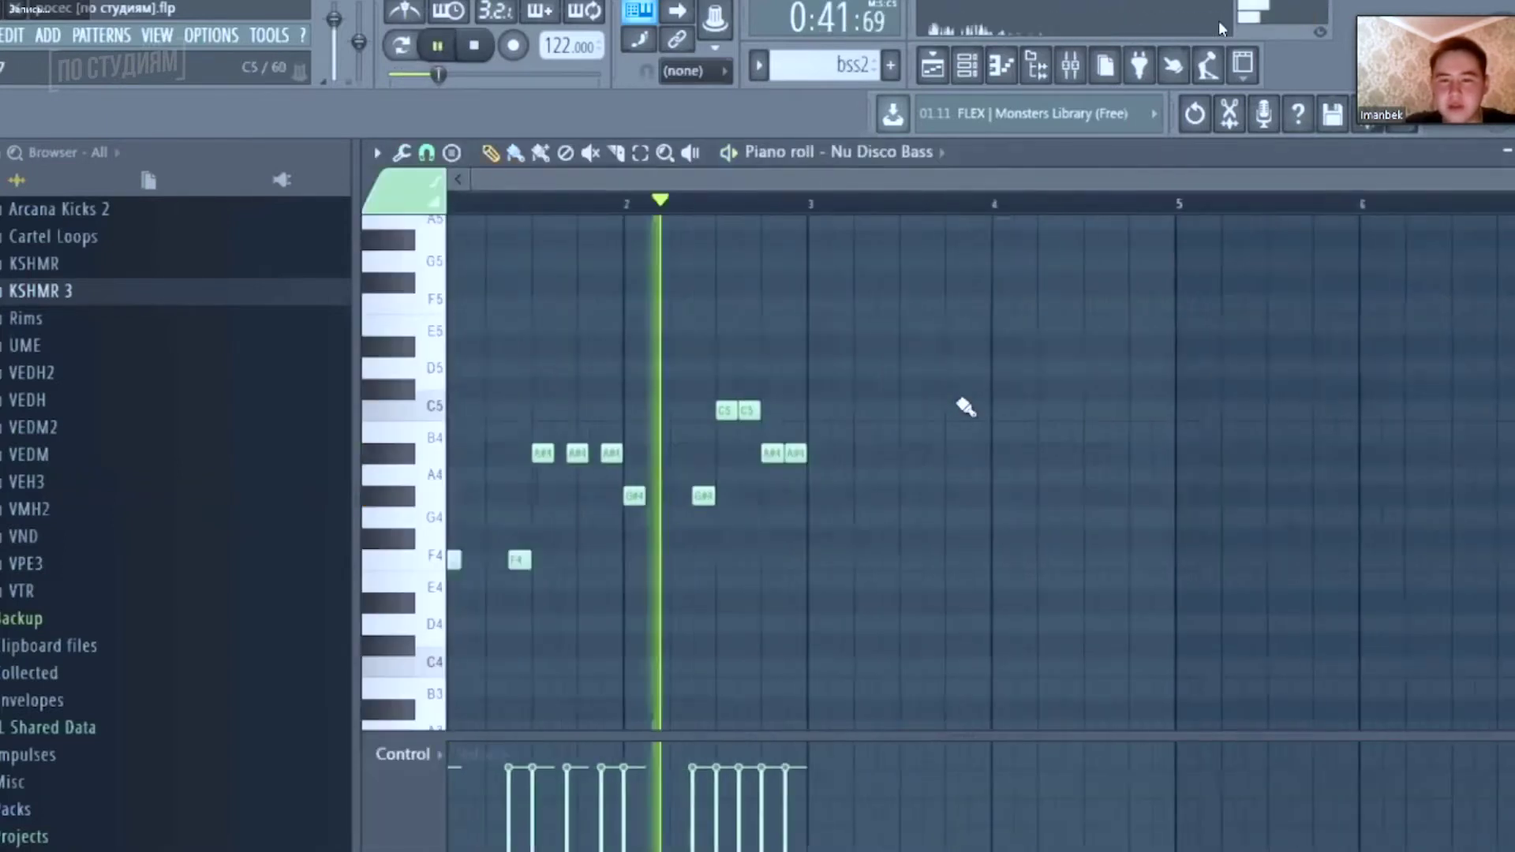
pyautogui.press('F6')
pyautogui.press('F9')
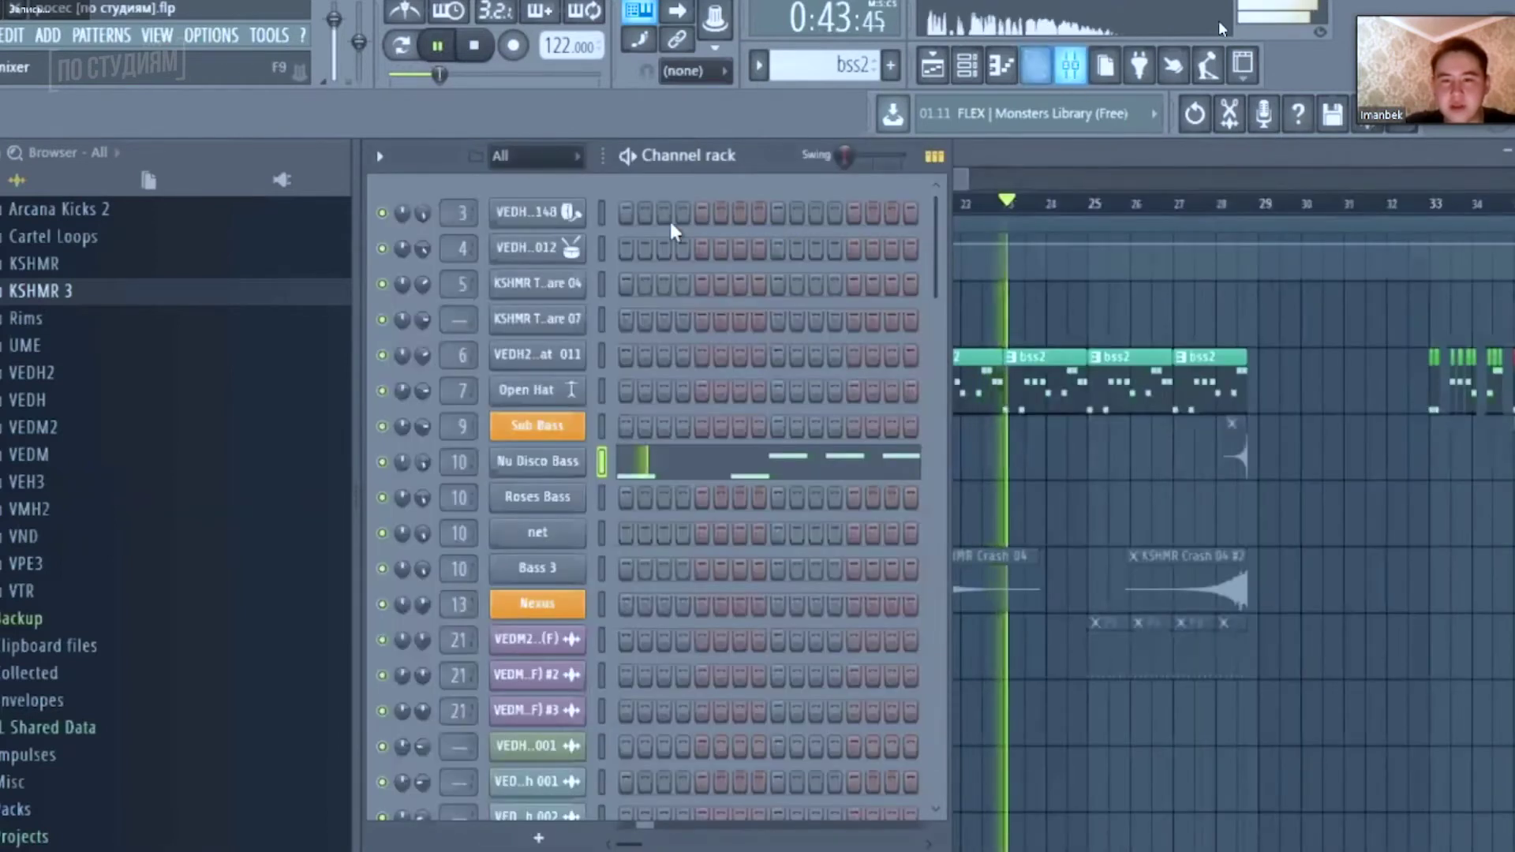
pyautogui.press('space')
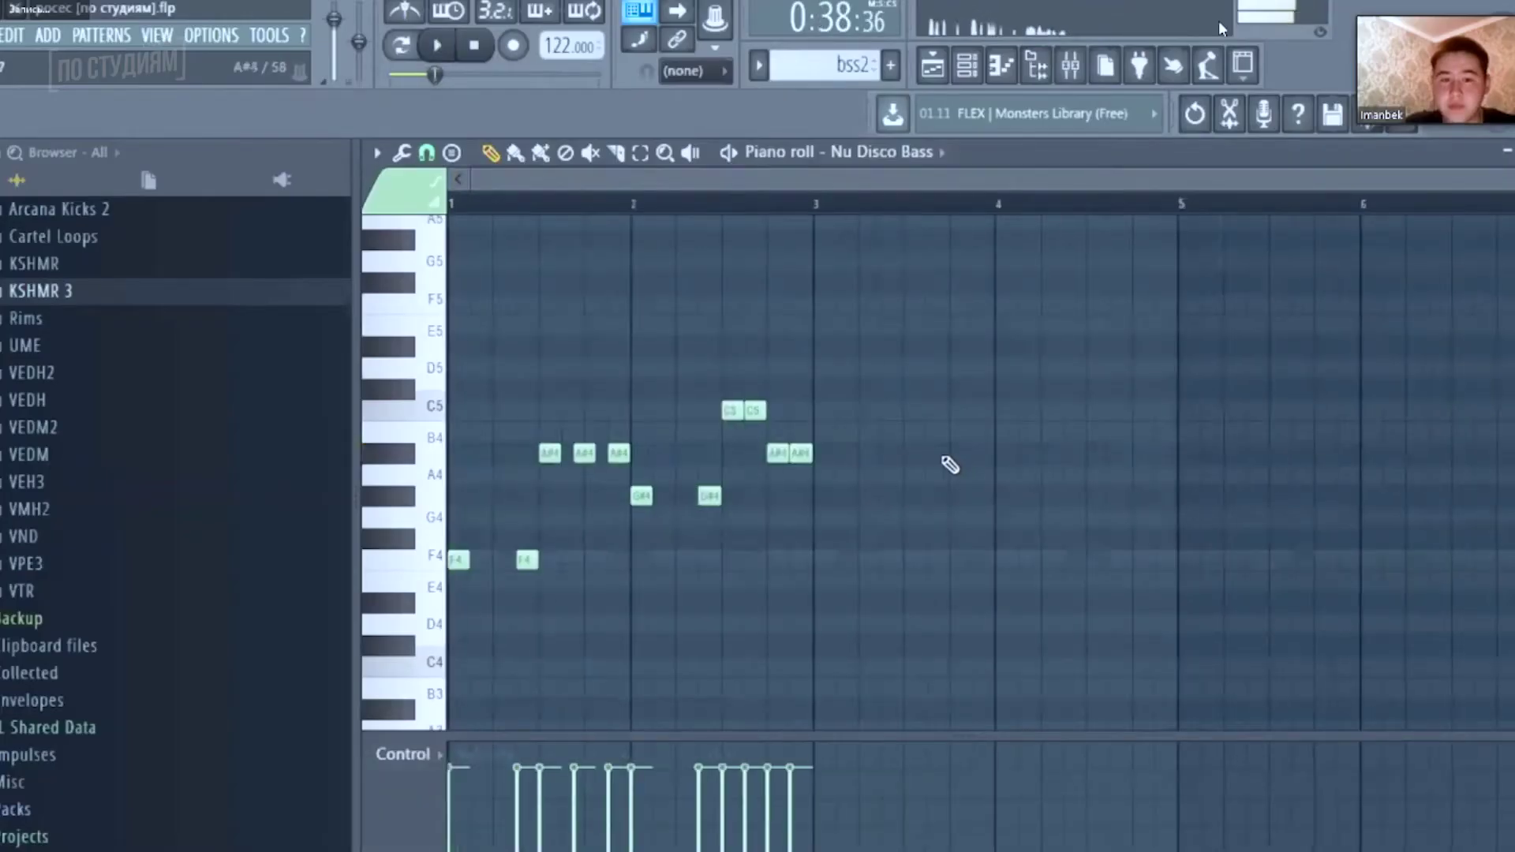
pyautogui.press('Escape')
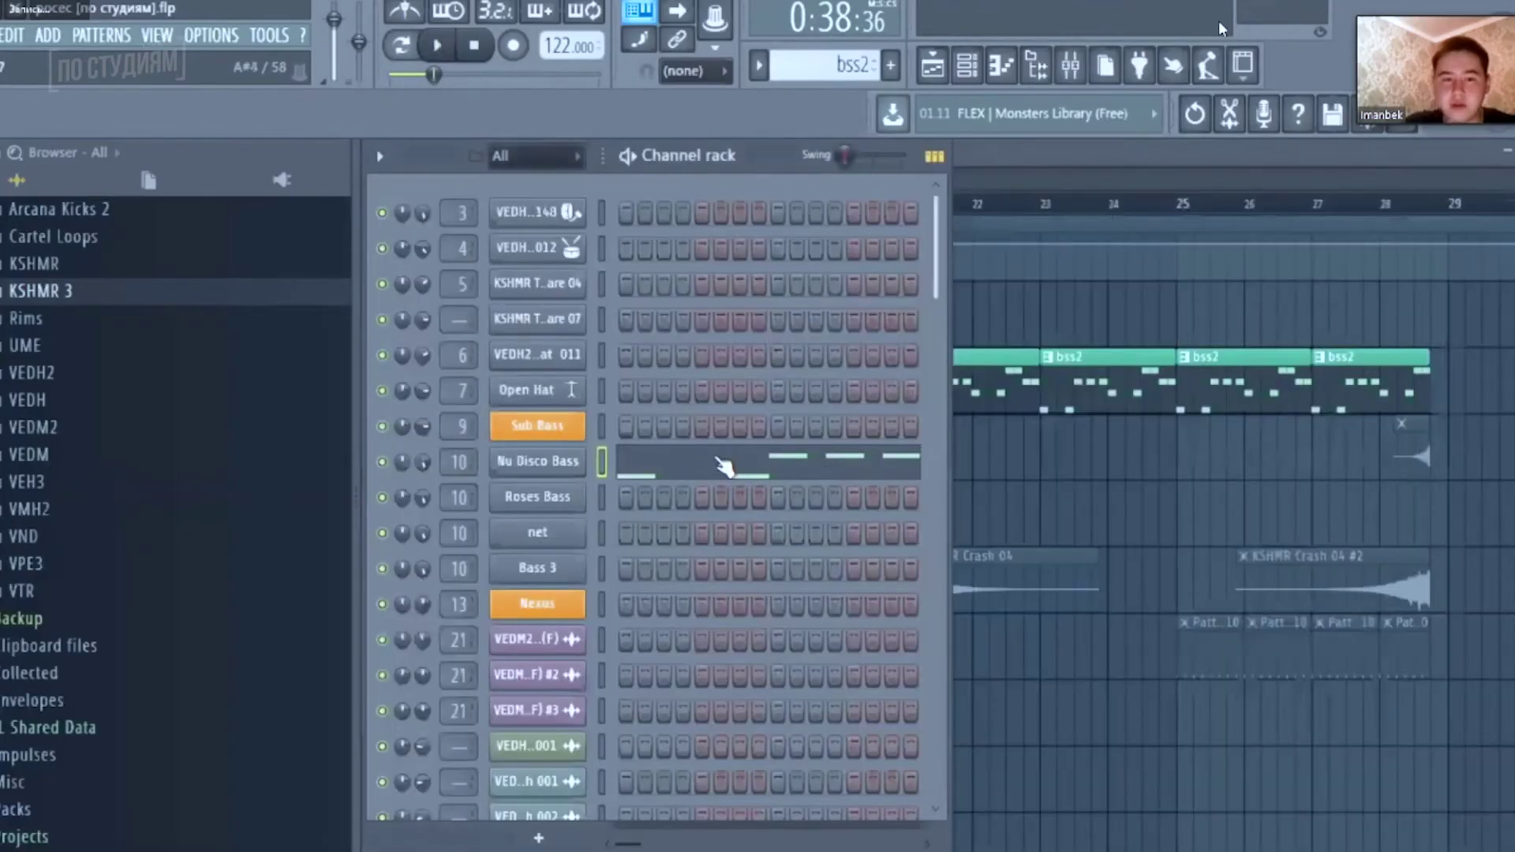
# - Check the Nu Disco Bass channel and its mixer routing, and preview its sound with a few notes
pyautogui.click(538, 461)
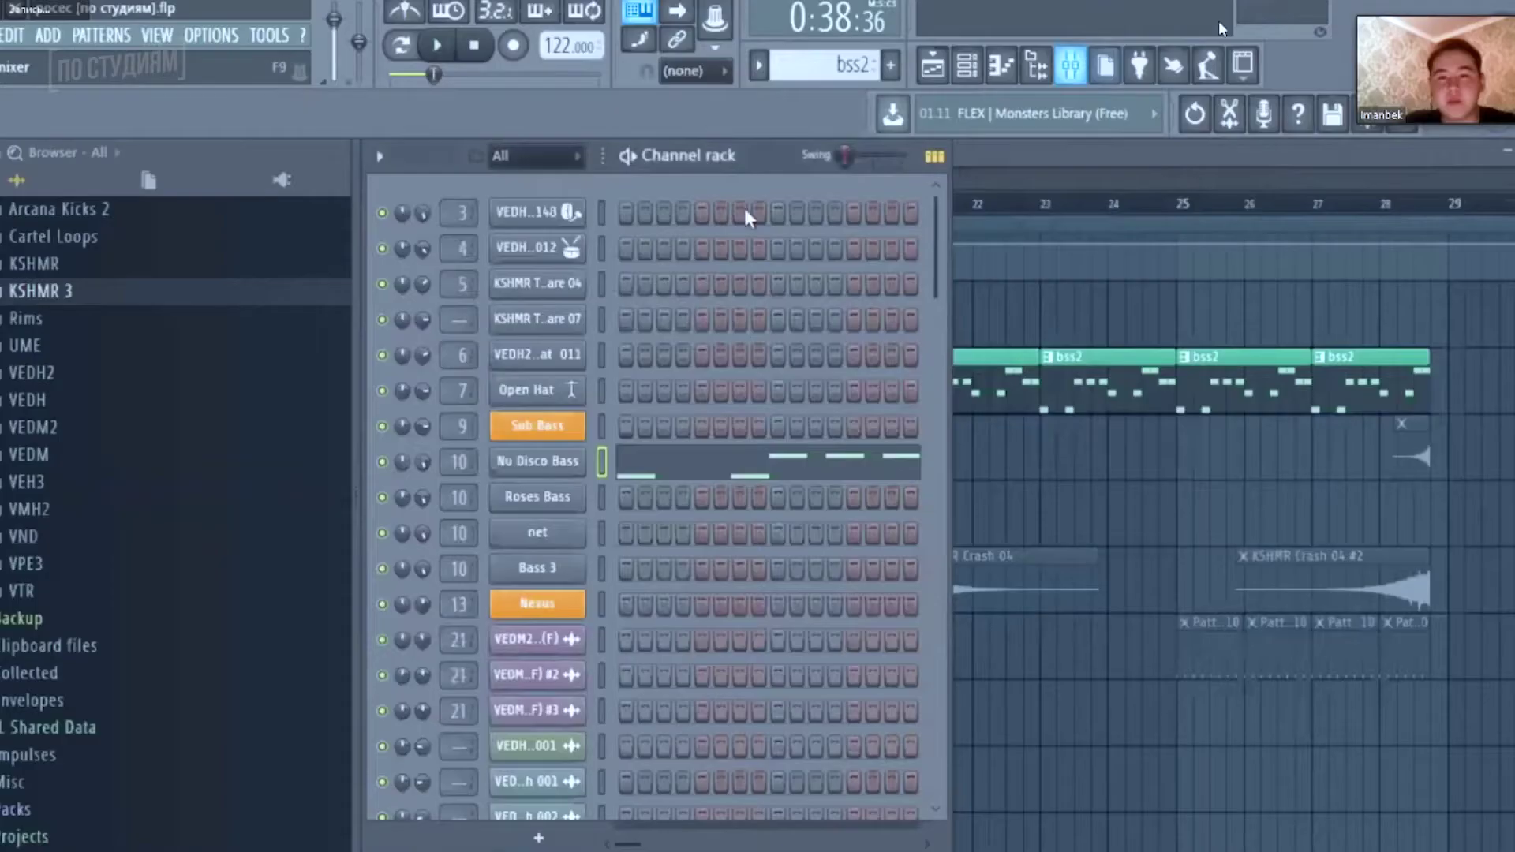
pyautogui.press('F9')
pyautogui.press('F9')
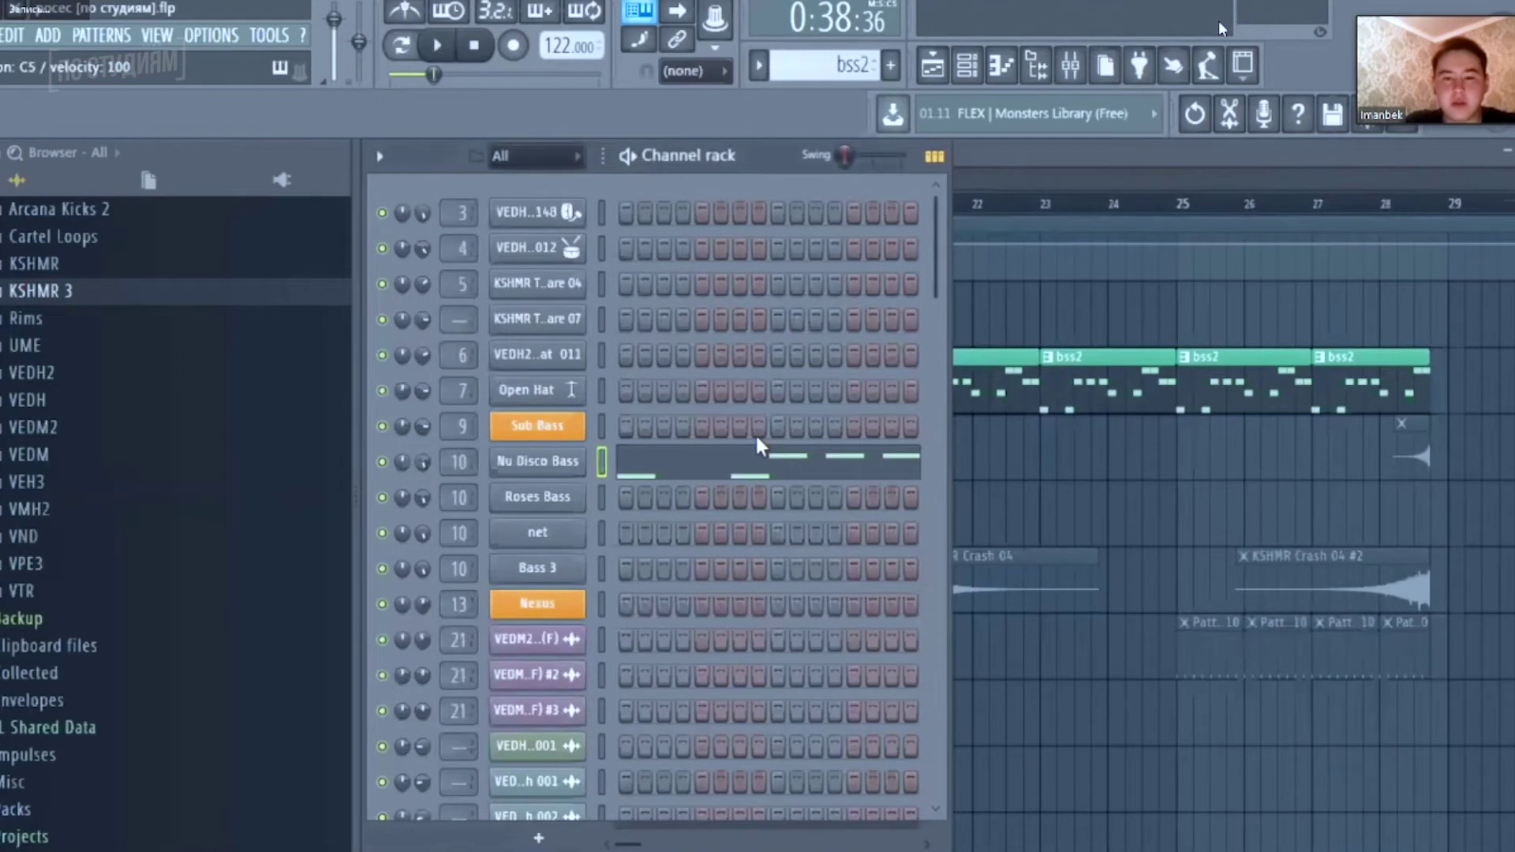
pyautogui.press('x')
pyautogui.press('x')
pyautogui.press('v')
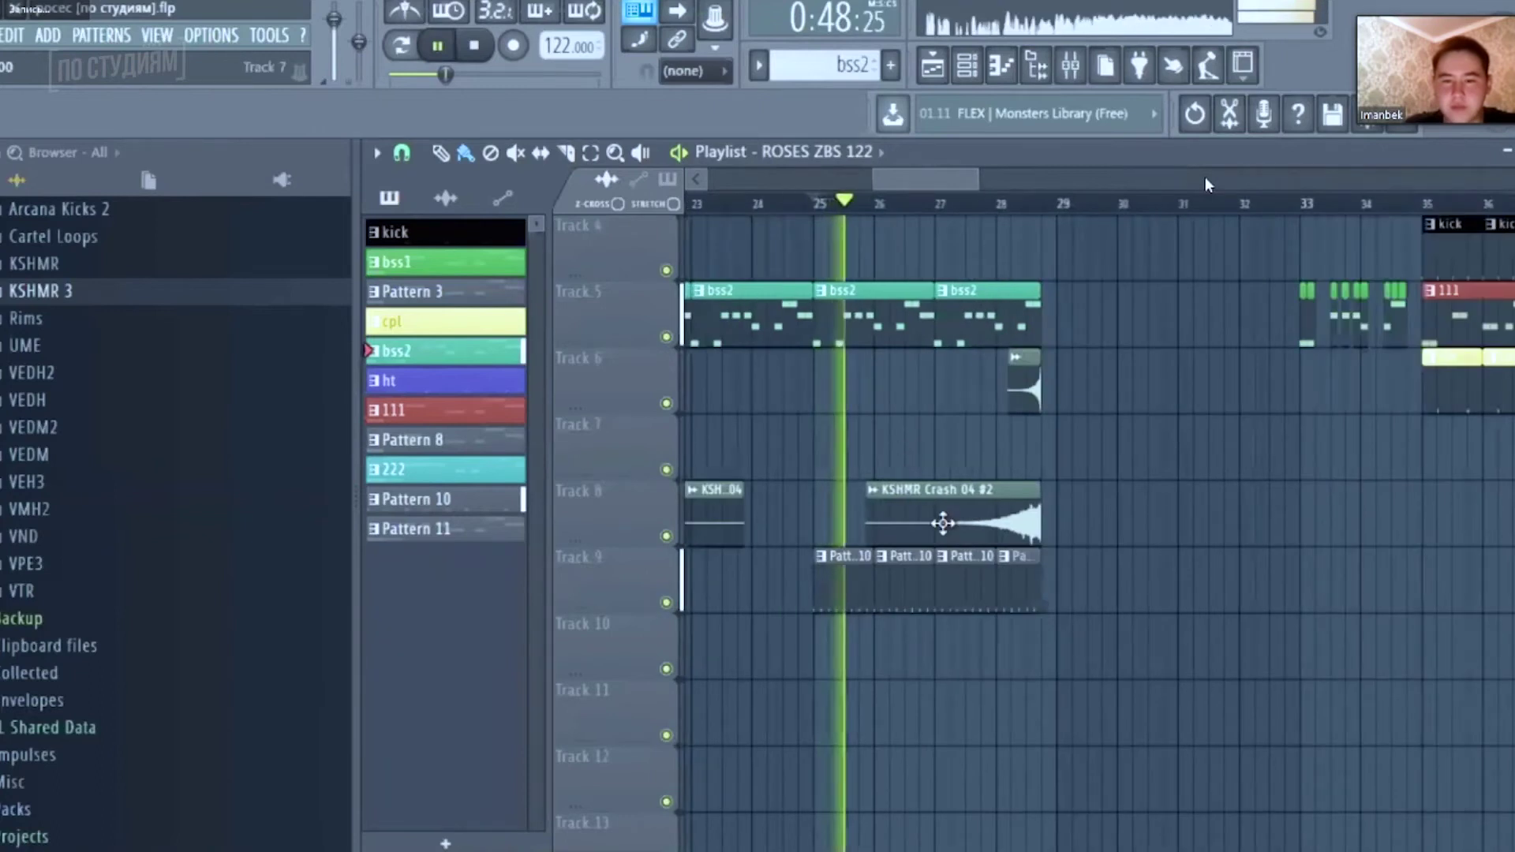
# - Play the playlist around bar 25 and view the Pattern 10 steps in the channel rack
pyautogui.scroll(1, 945, 523)
pyautogui.scroll(-2, 896, 517)
pyautogui.scroll(2, 896, 517)
pyautogui.doubleClick(896, 509)
pyautogui.press('space')
pyautogui.press('F6')
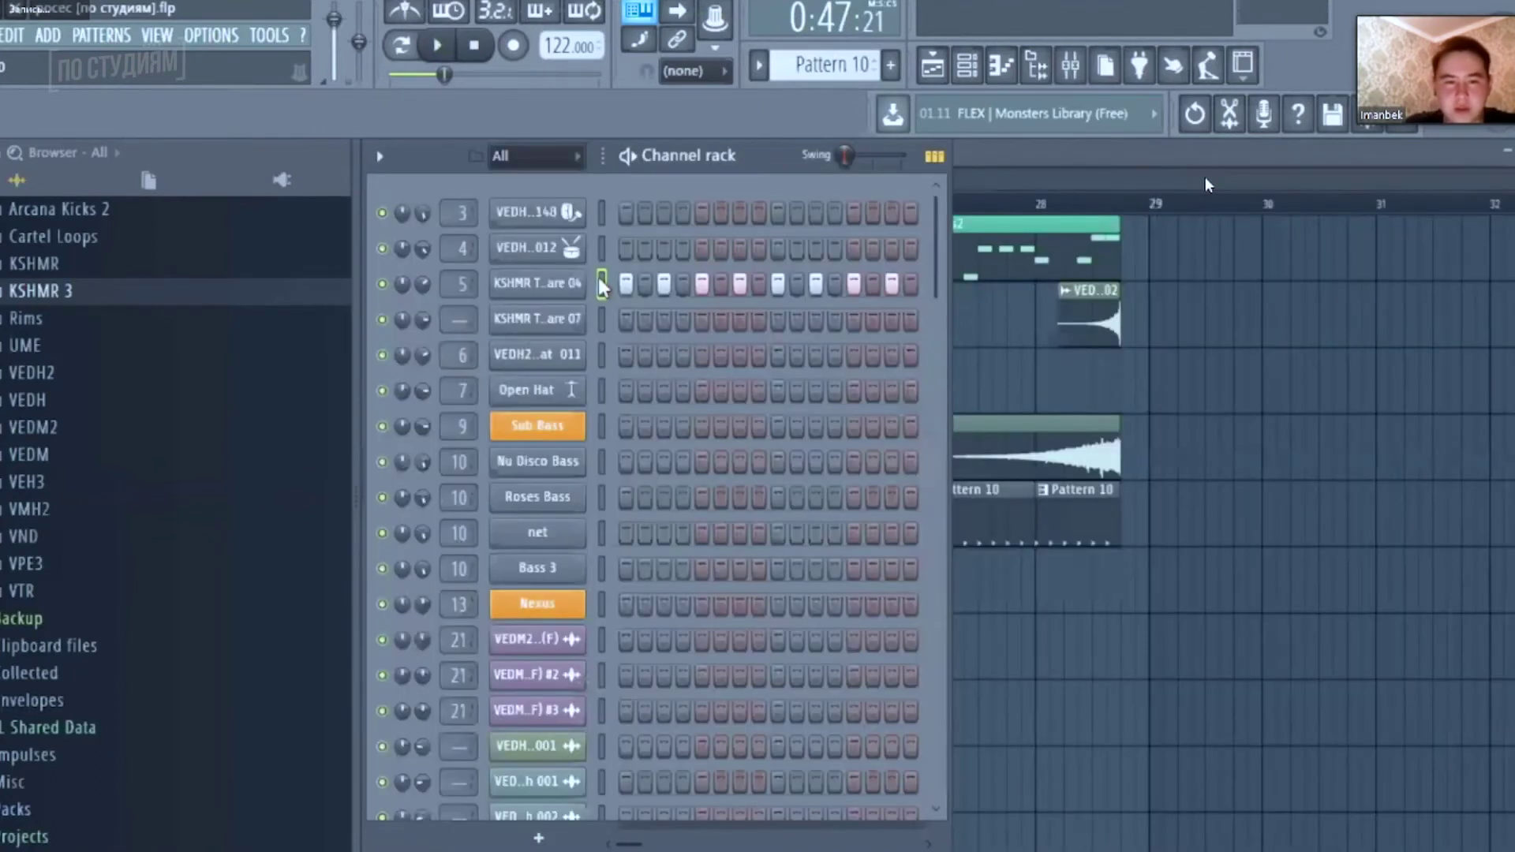
# - Inspect the KSHMR Tight Snare 04 channel settings and the effect slots of its Rim mixer track
pyautogui.click(538, 283)
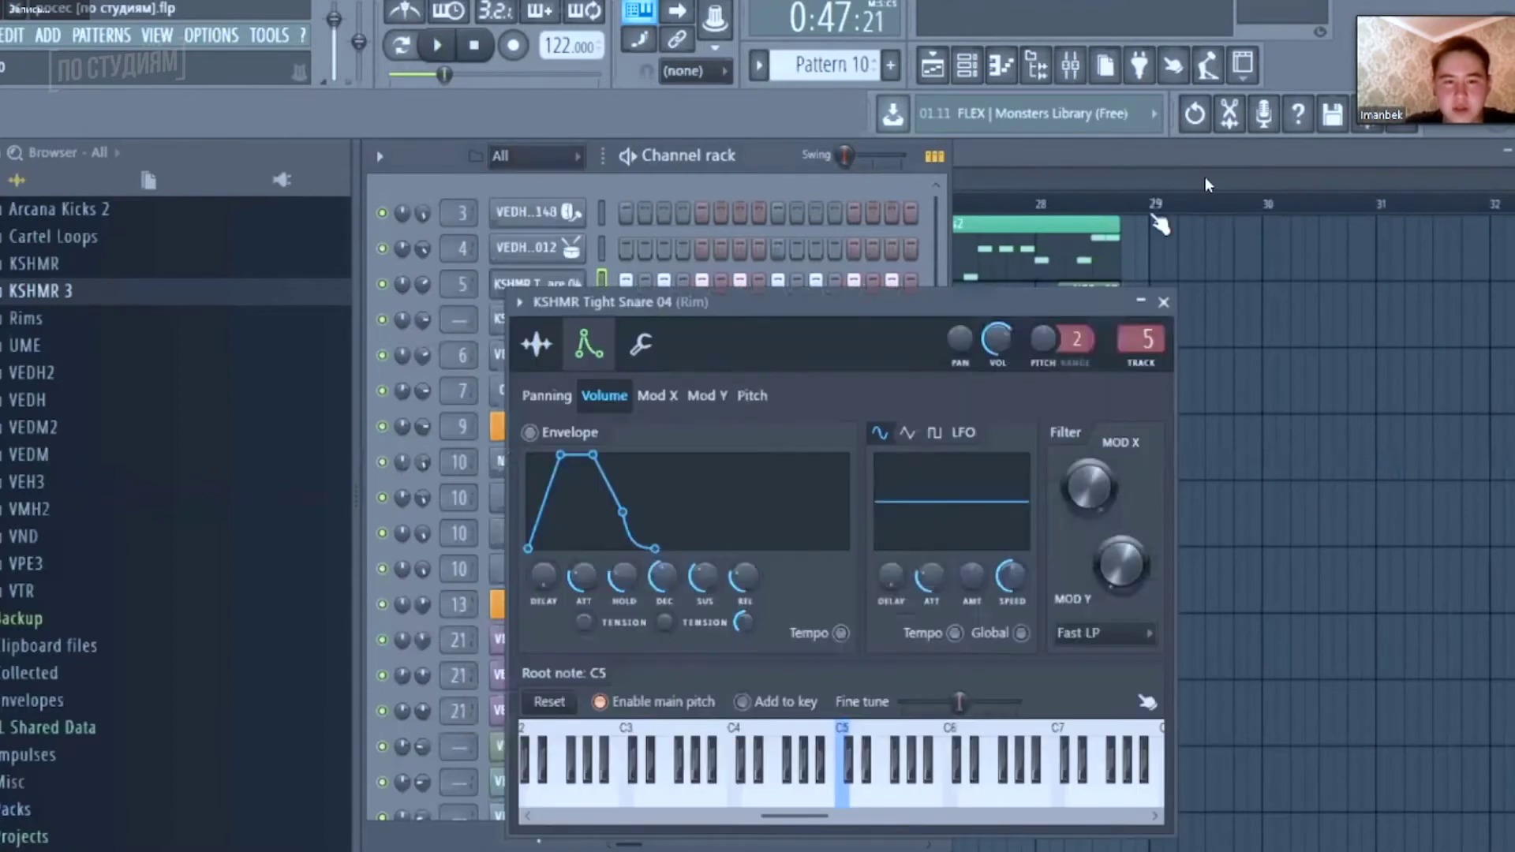
pyautogui.press('Escape')
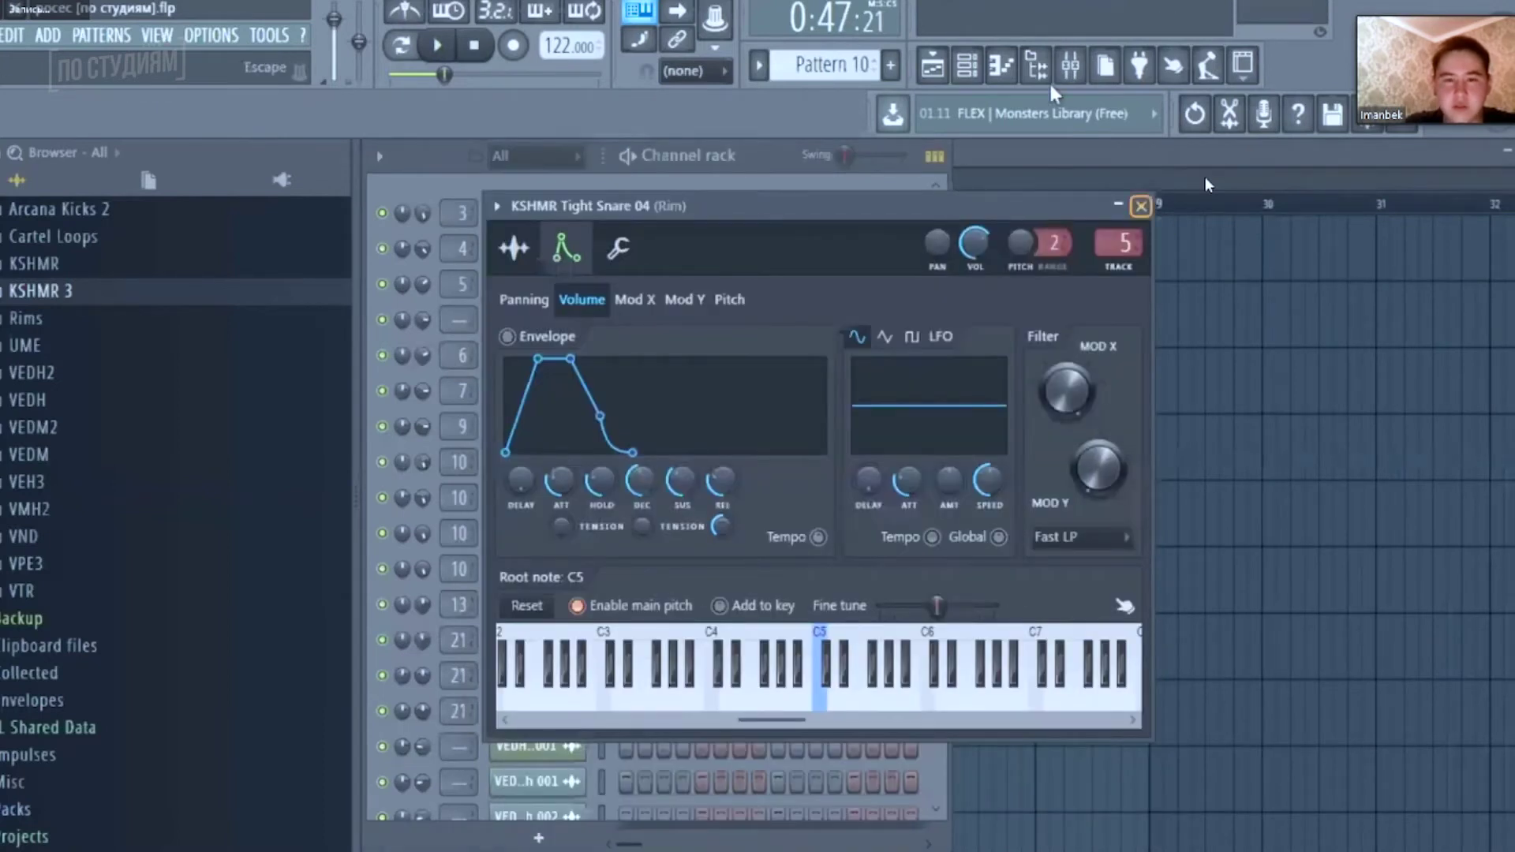
pyautogui.press('F9')
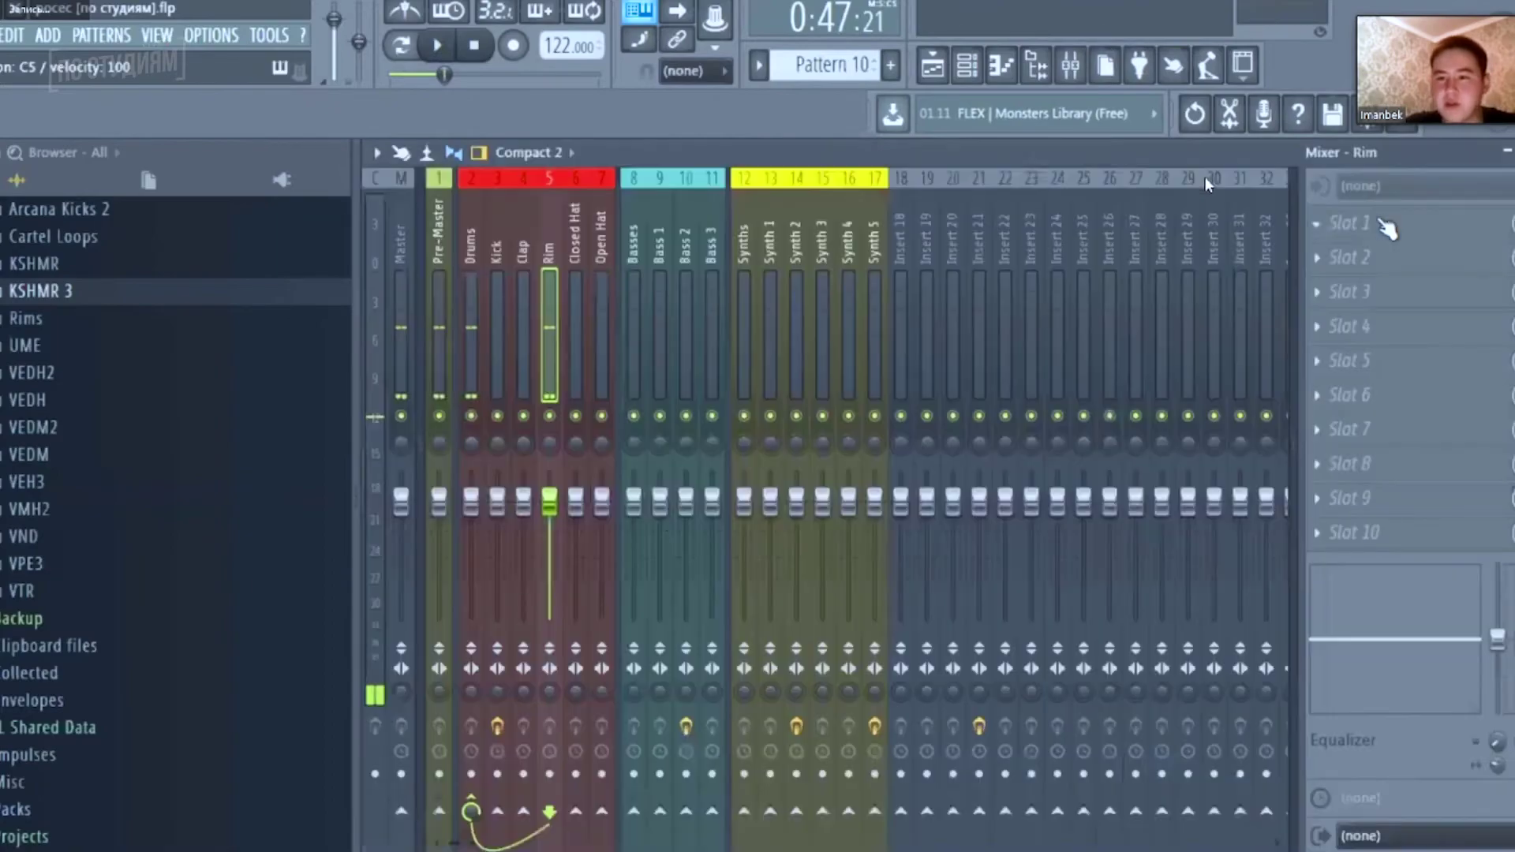
pyautogui.press('Escape')
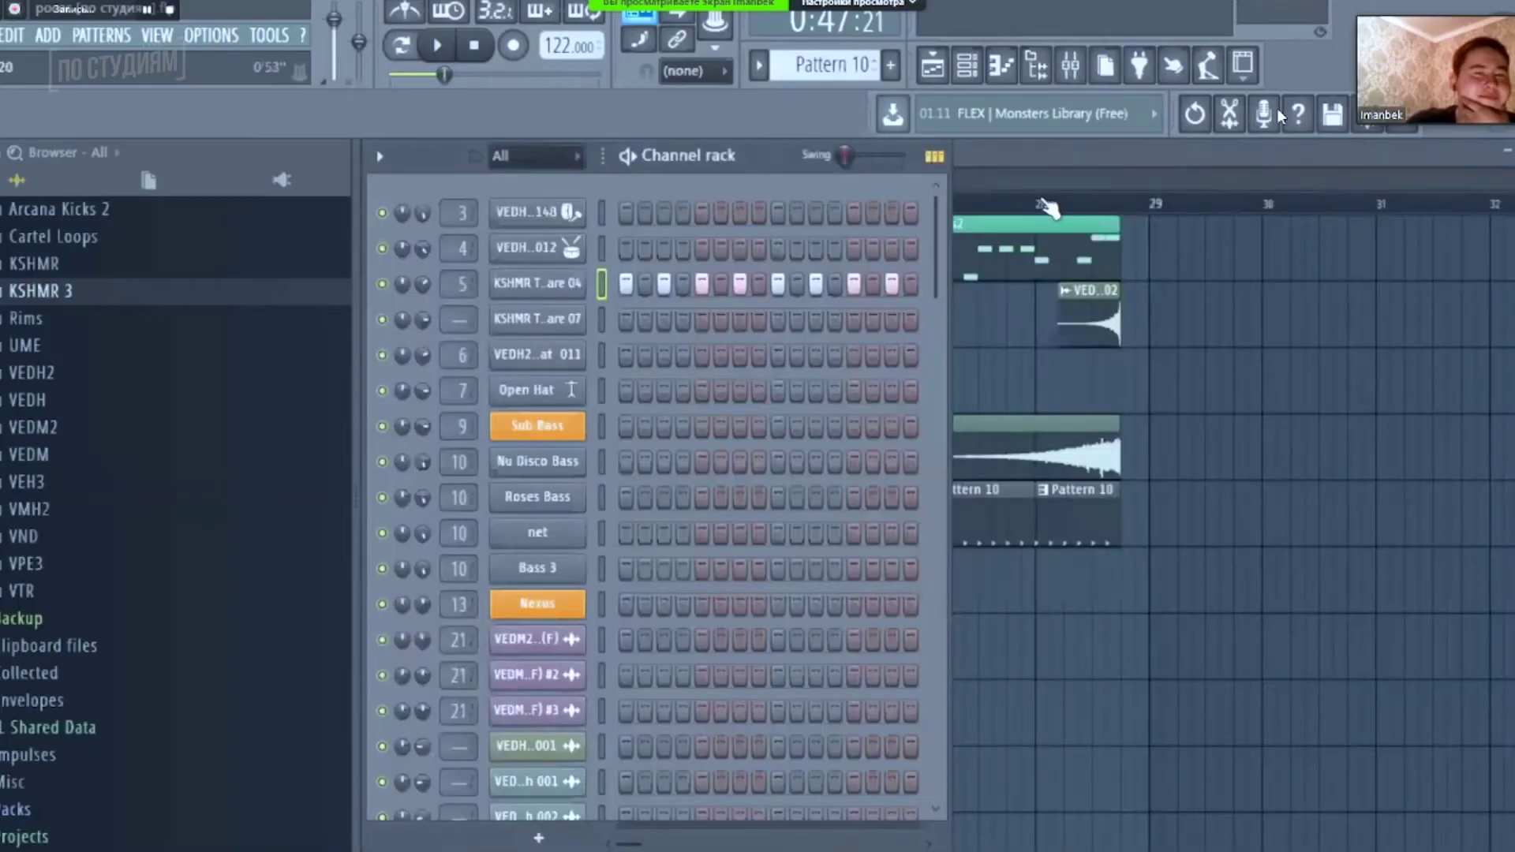
# - Play the build-up in the playlist through the KSHMR Crash 04 #2 clip towards bar 29
pyautogui.moveTo(1040, 204); pyautogui.dragTo(808, 203)
pyautogui.click(993, 204)
pyautogui.press('space')
pyautogui.scroll(-2, 1139, 389)
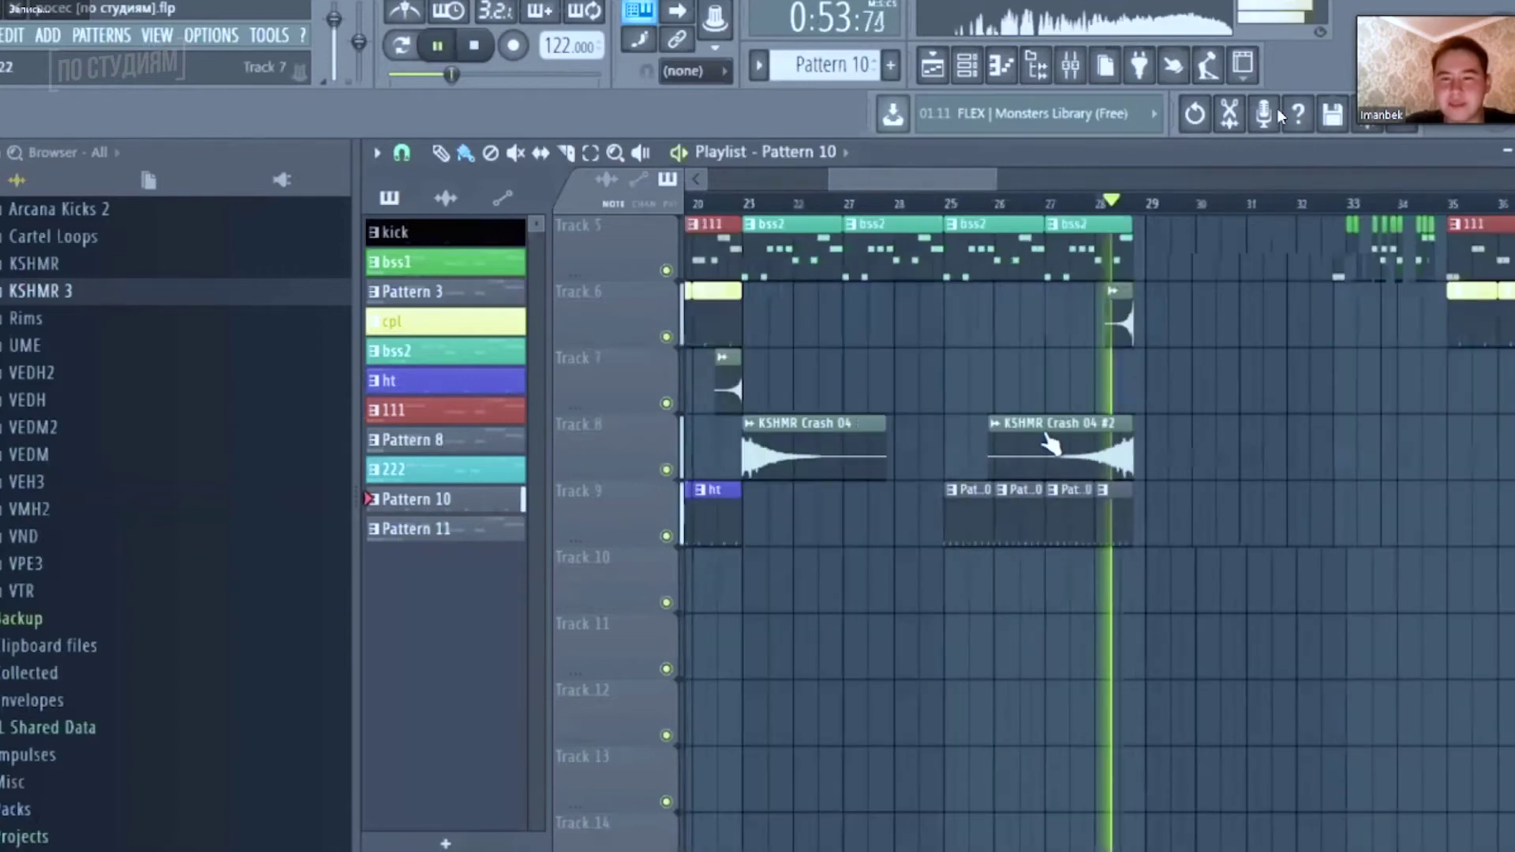
# - Play the breakdown from bar 29 through the back-vocal clip to bar 35, and view the full arrangement
pyautogui.scroll(-2, 1045, 439)
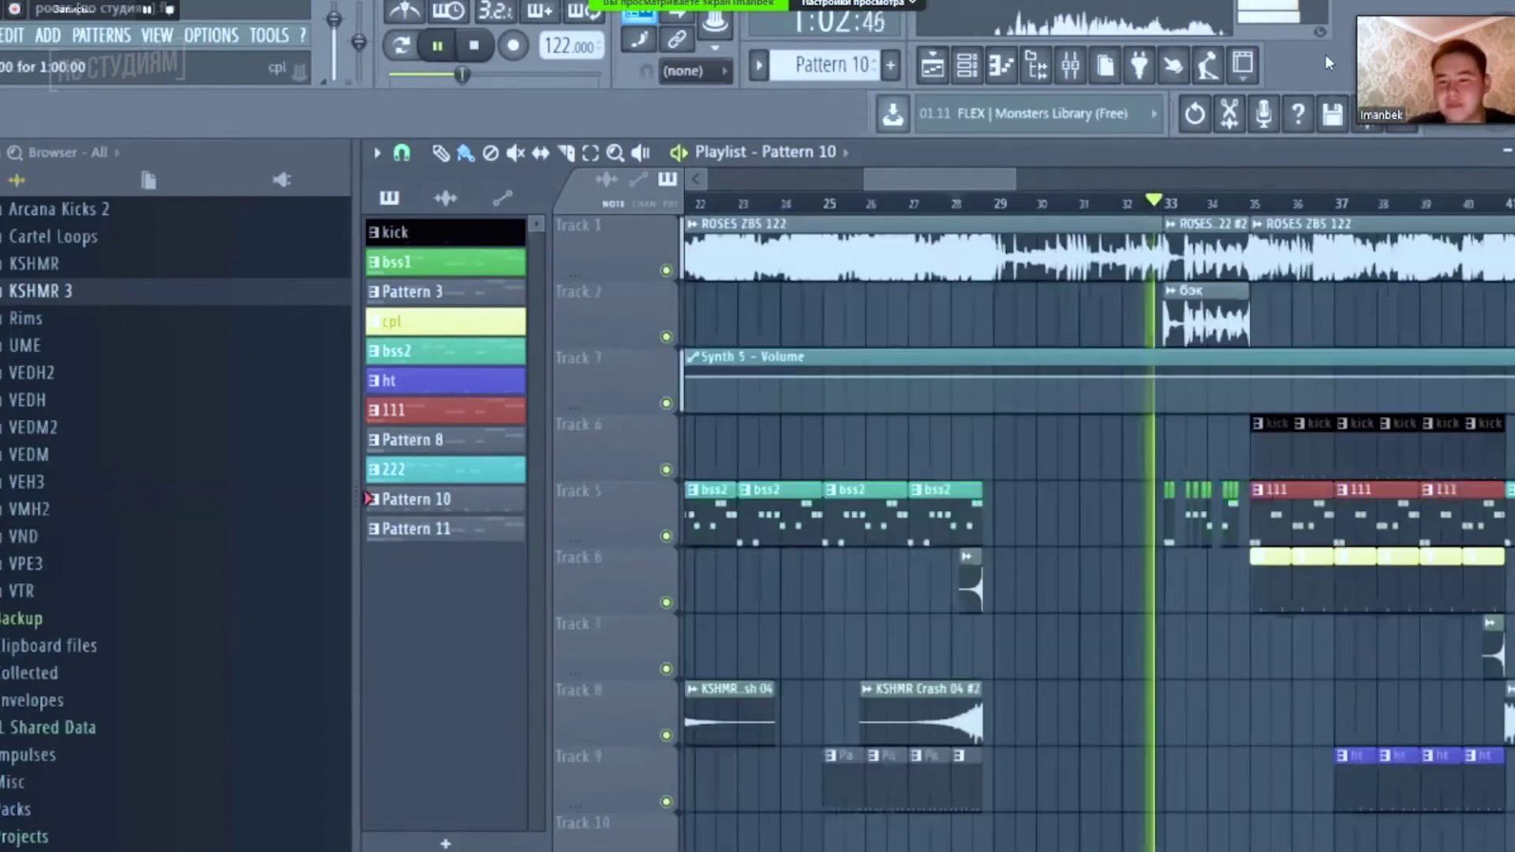
pyautogui.click(1326, 851)
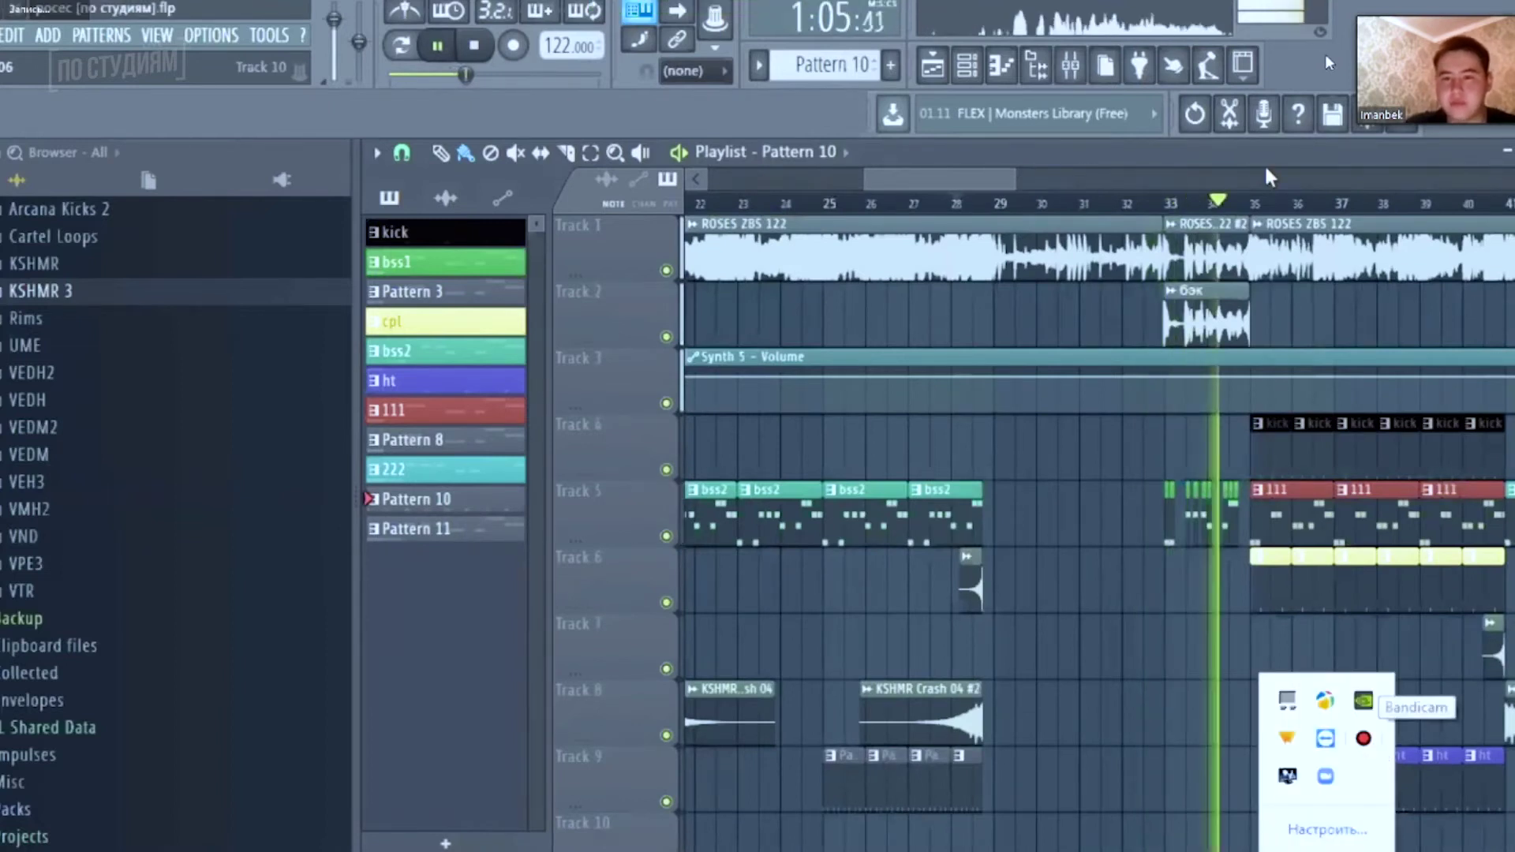
pyautogui.click(1230, 394)
pyautogui.scroll(-5, 1184, 466)
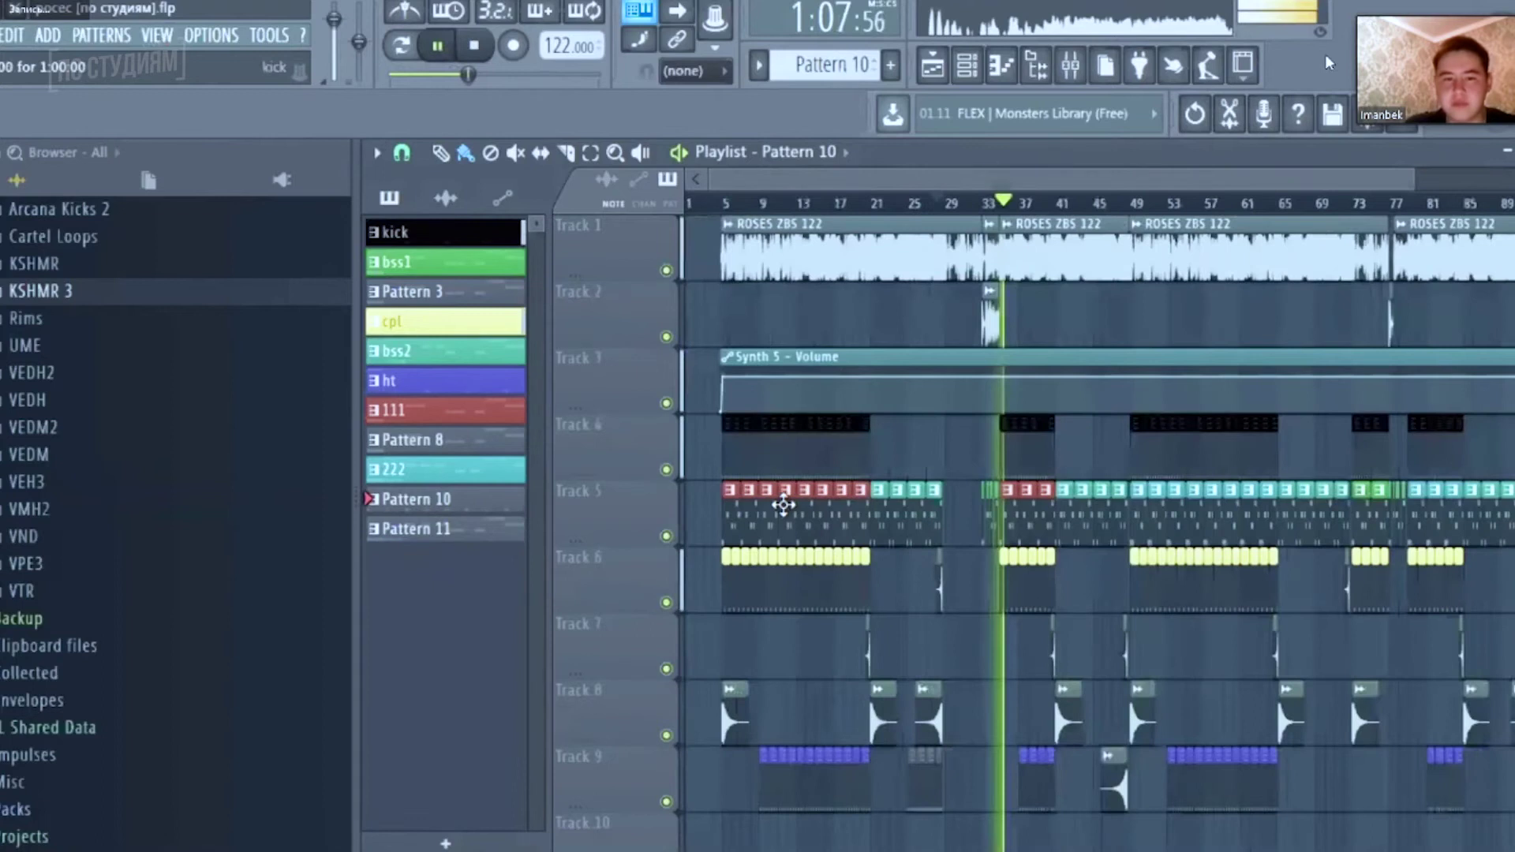
# - Play the second drop through bar 37, stop playback, and examine the arrangement between bars 25 and 73
pyautogui.scroll(5, 784, 505)
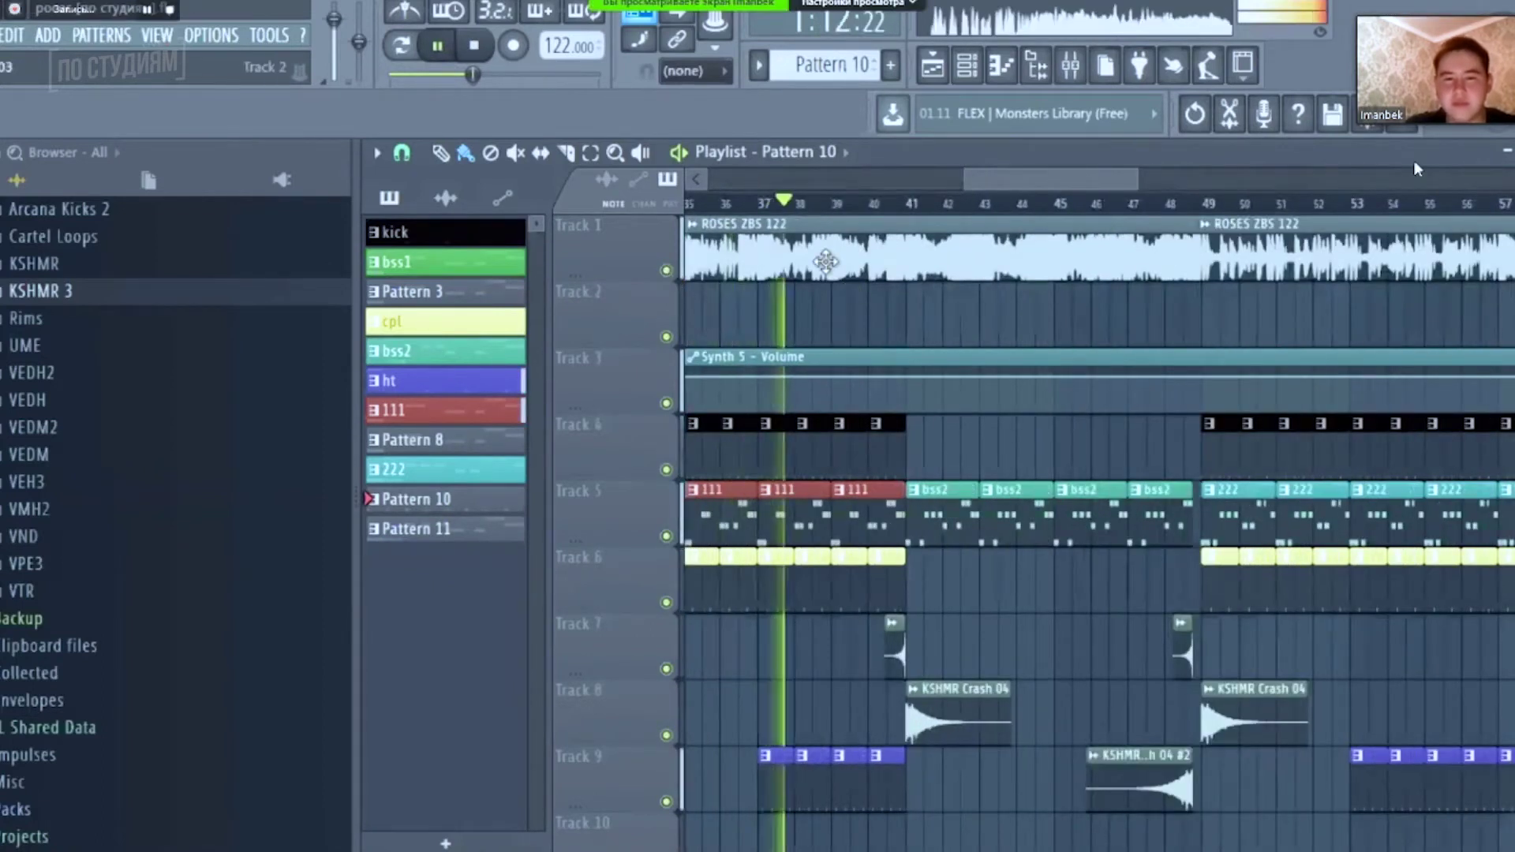
pyautogui.scroll(-3, 781, 207)
pyautogui.press('space')
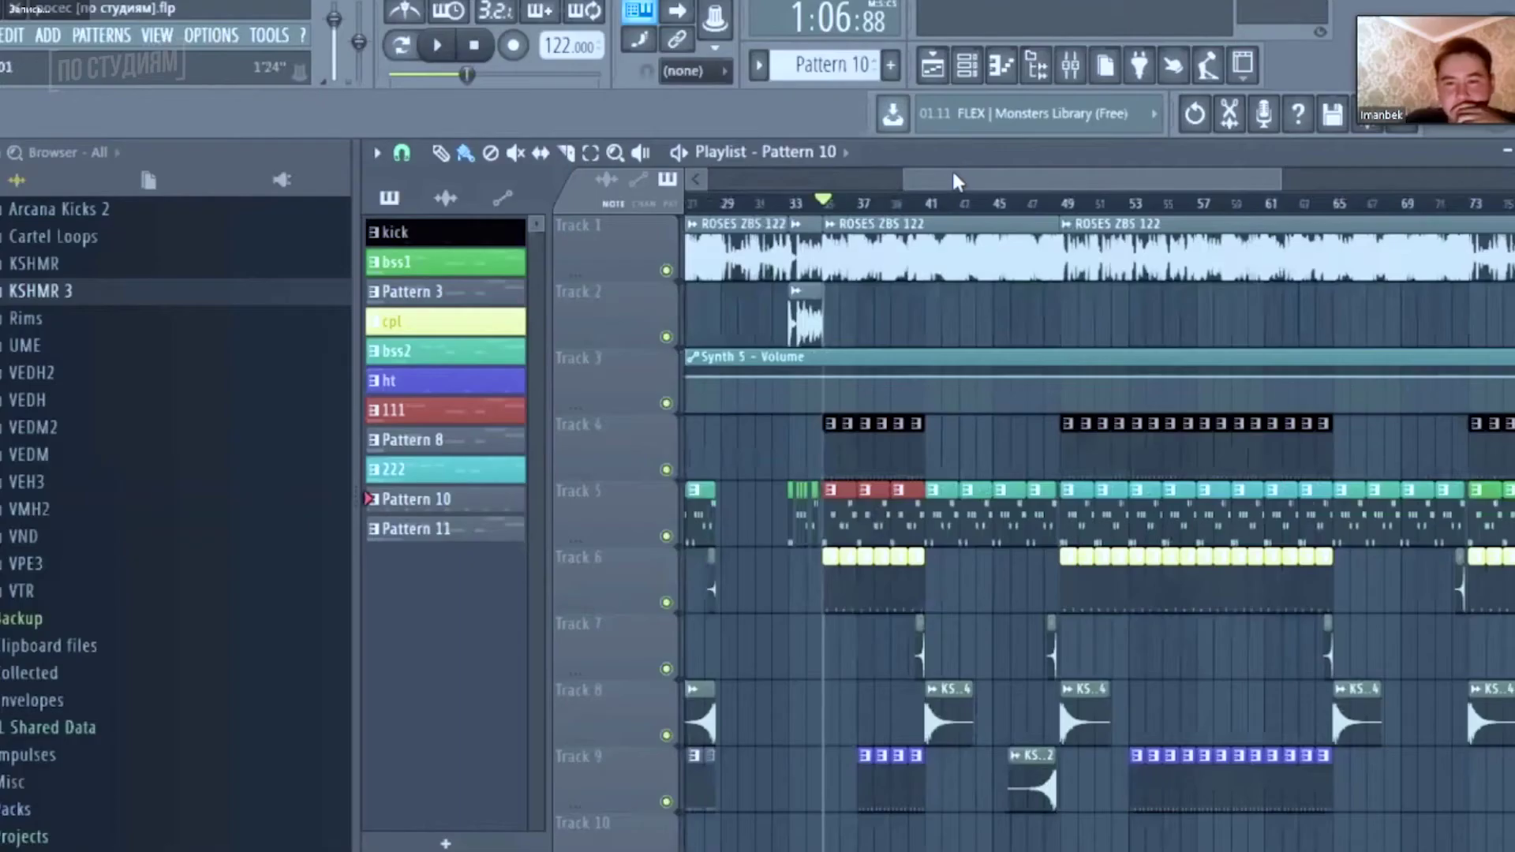
pyautogui.hscroll(-2, 963, 175)
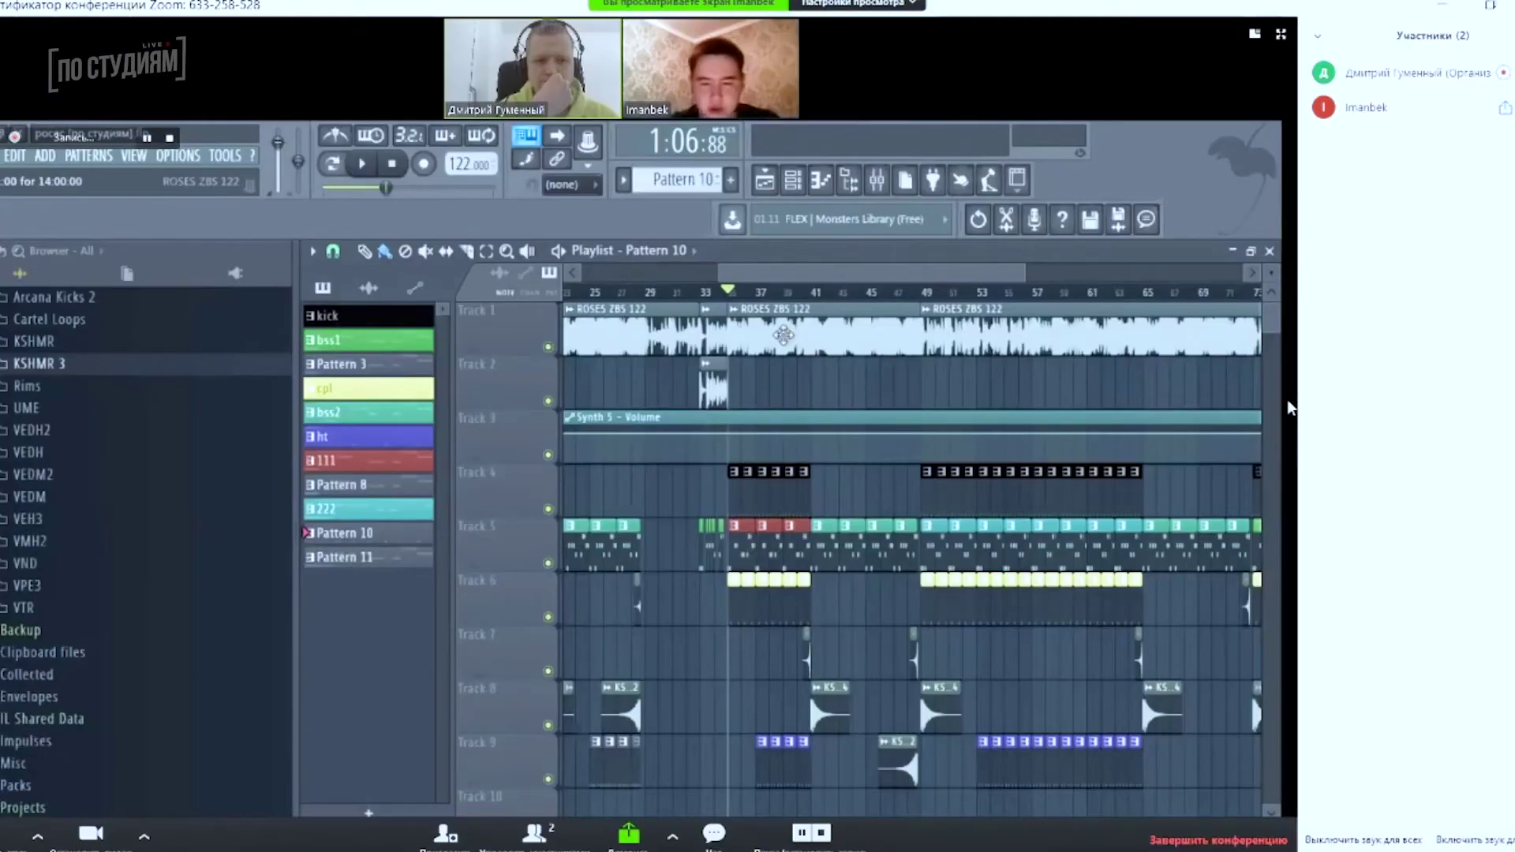
# - Open the ROSES ZBS 122 channel settings and try A4 and G4 as the sample's root note
pyautogui.doubleClick(1166, 488)
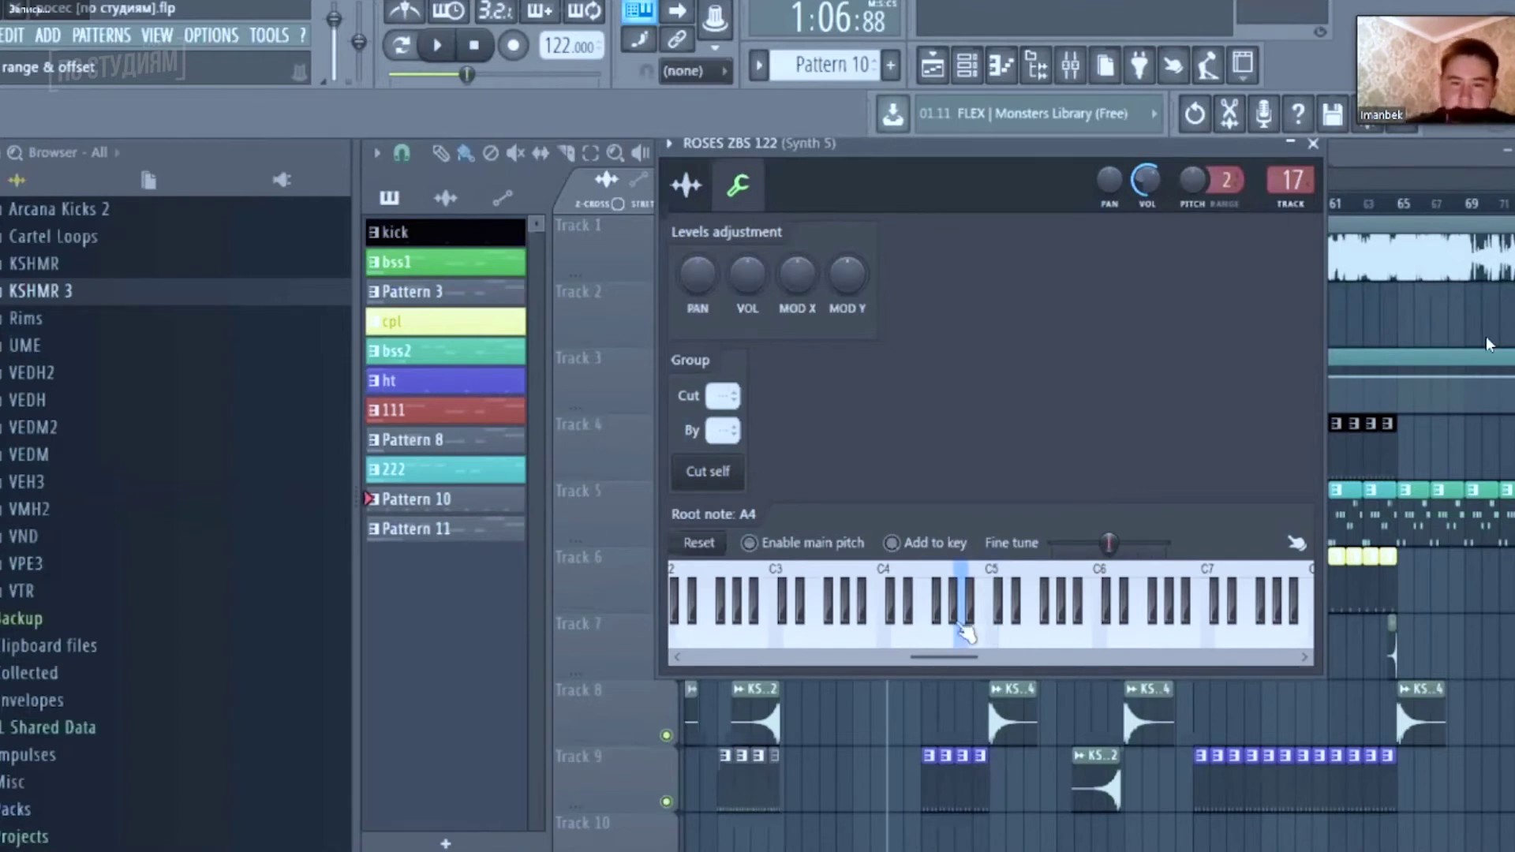
pyautogui.click(958, 620)
pyautogui.click(951, 643)
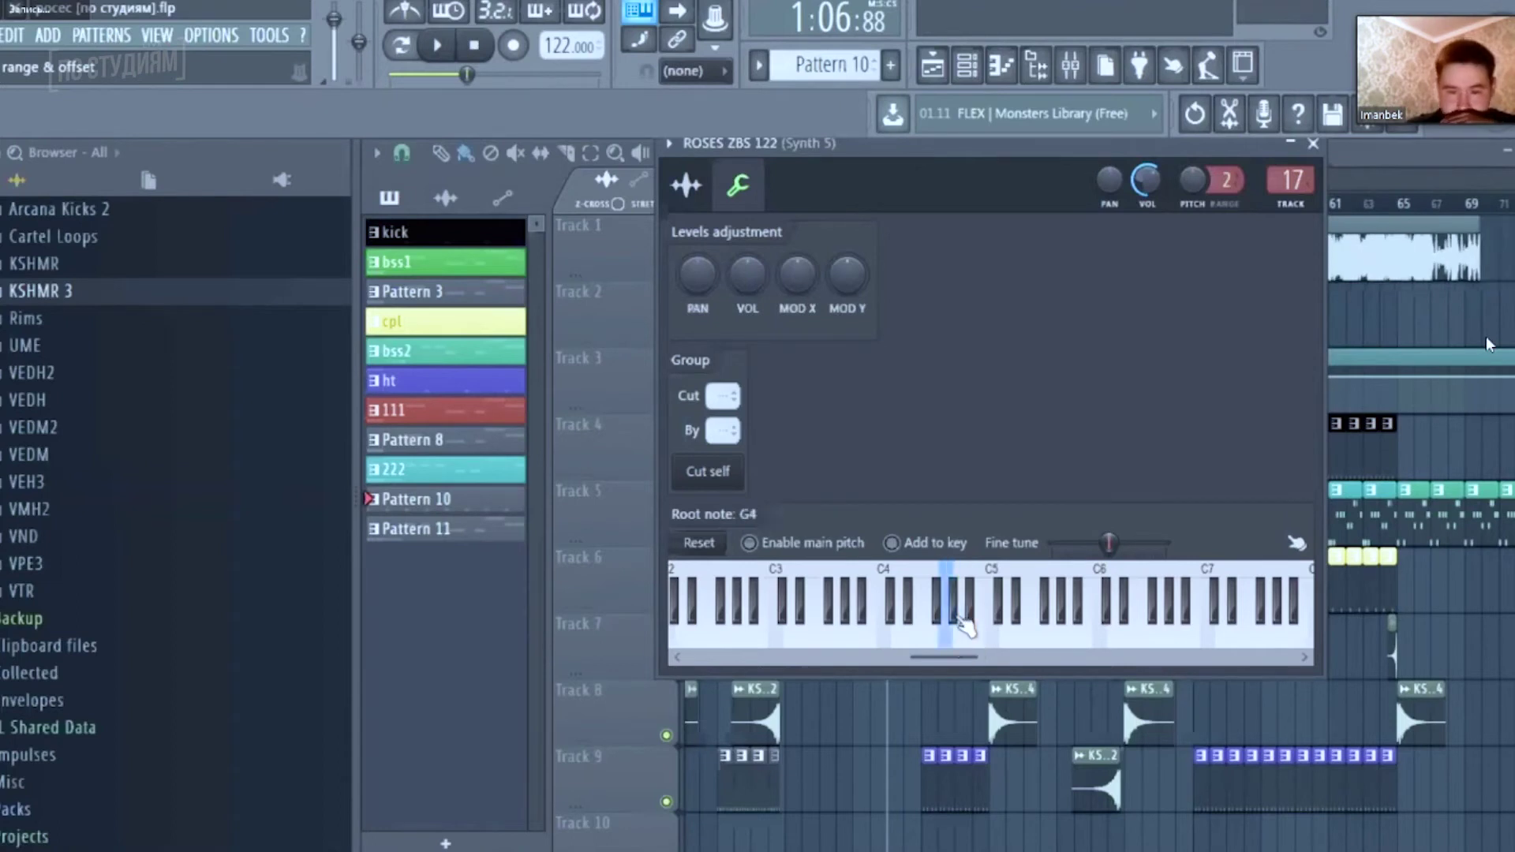
pyautogui.click(953, 619)
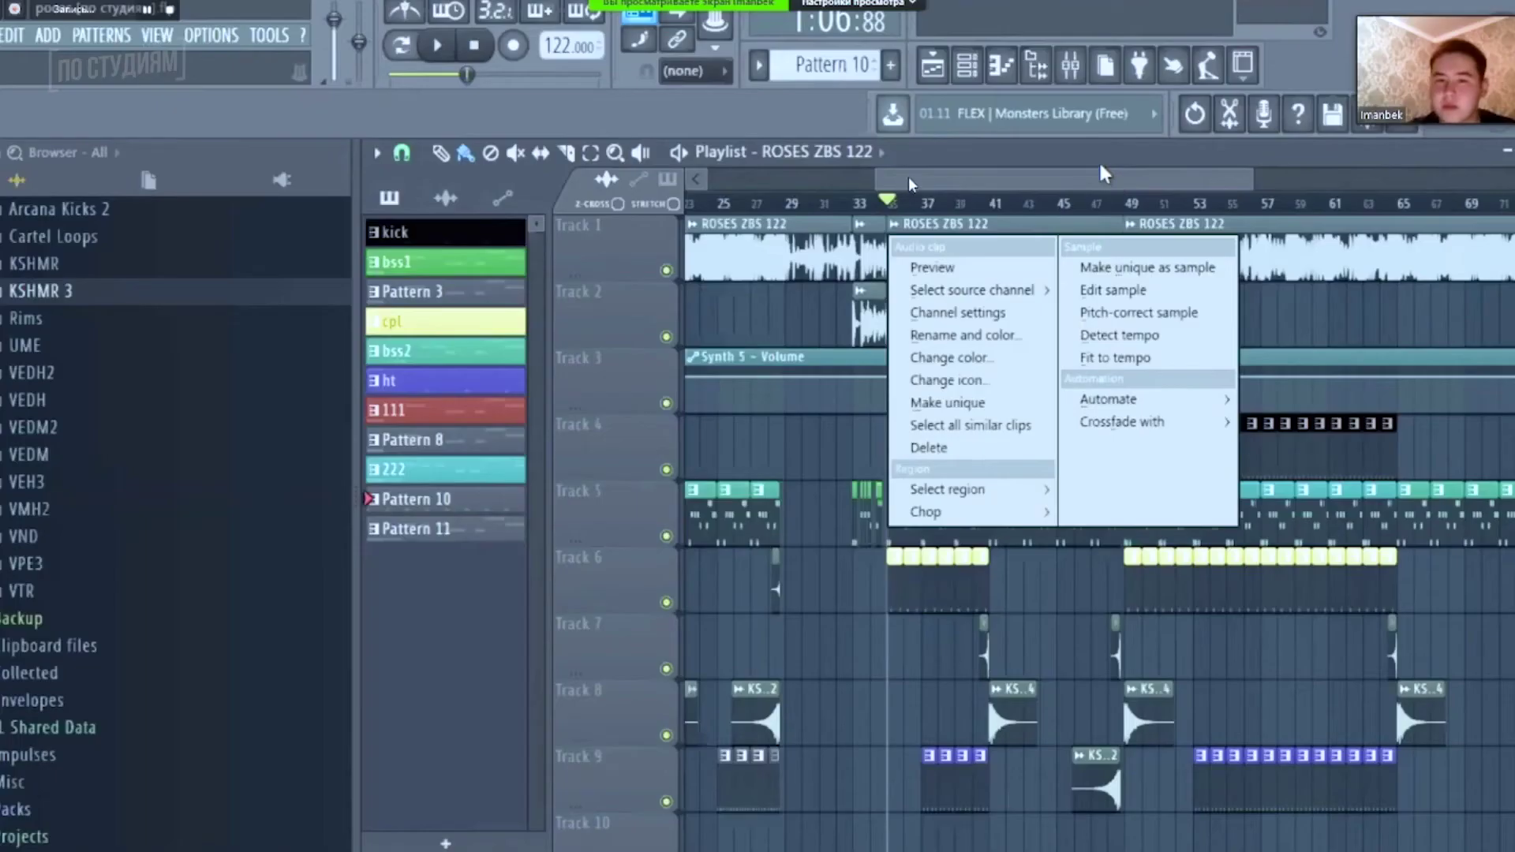
# - Start tempo autodetection for the ROSES ZBS 122 sample's time stretching and choose to type in its BPM
pyautogui.click(949, 223)
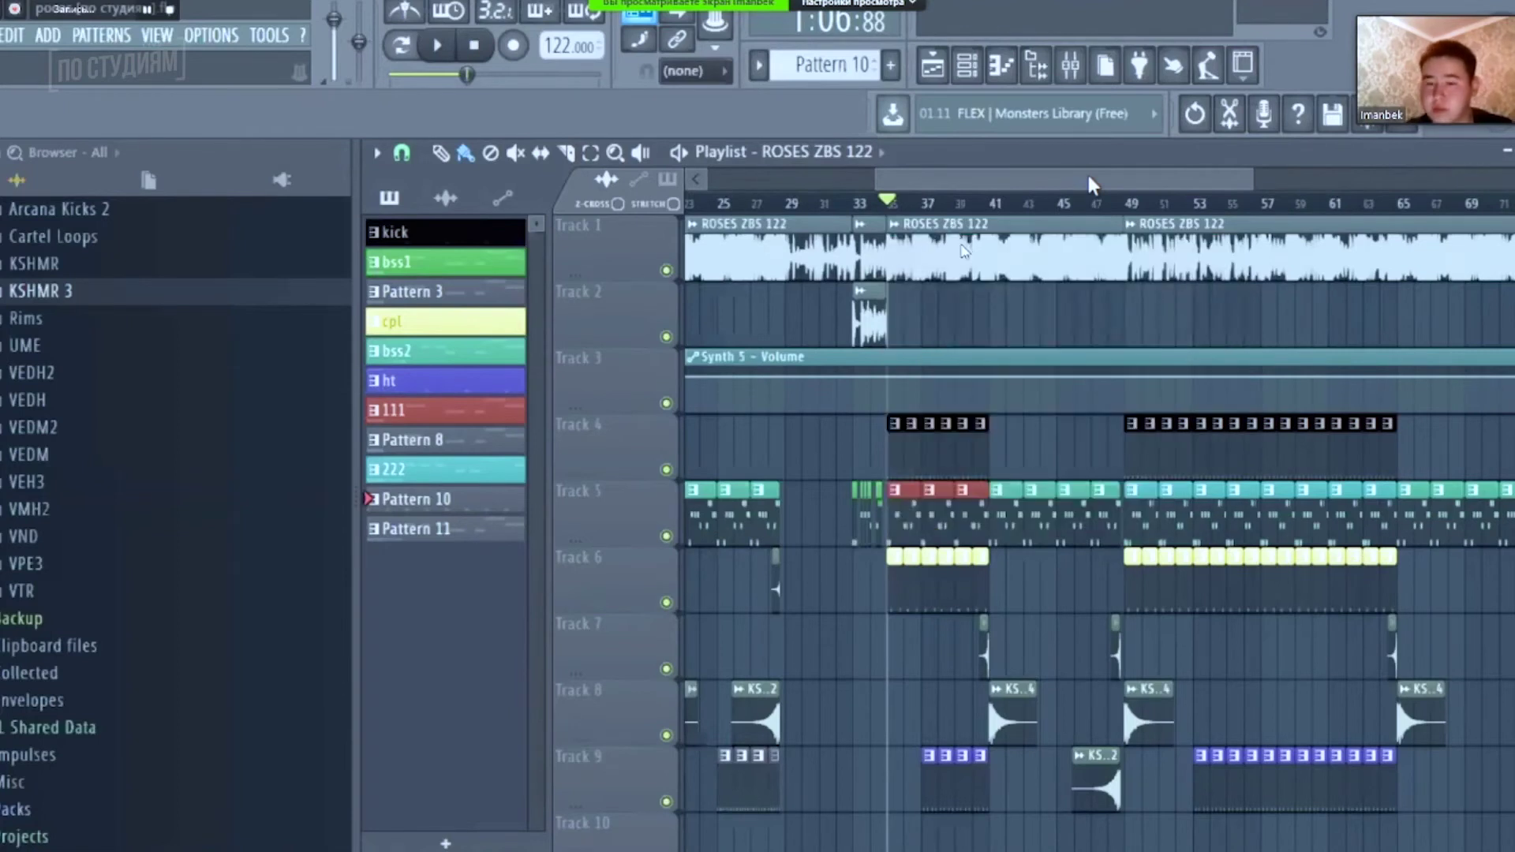
pyautogui.doubleClick(954, 251)
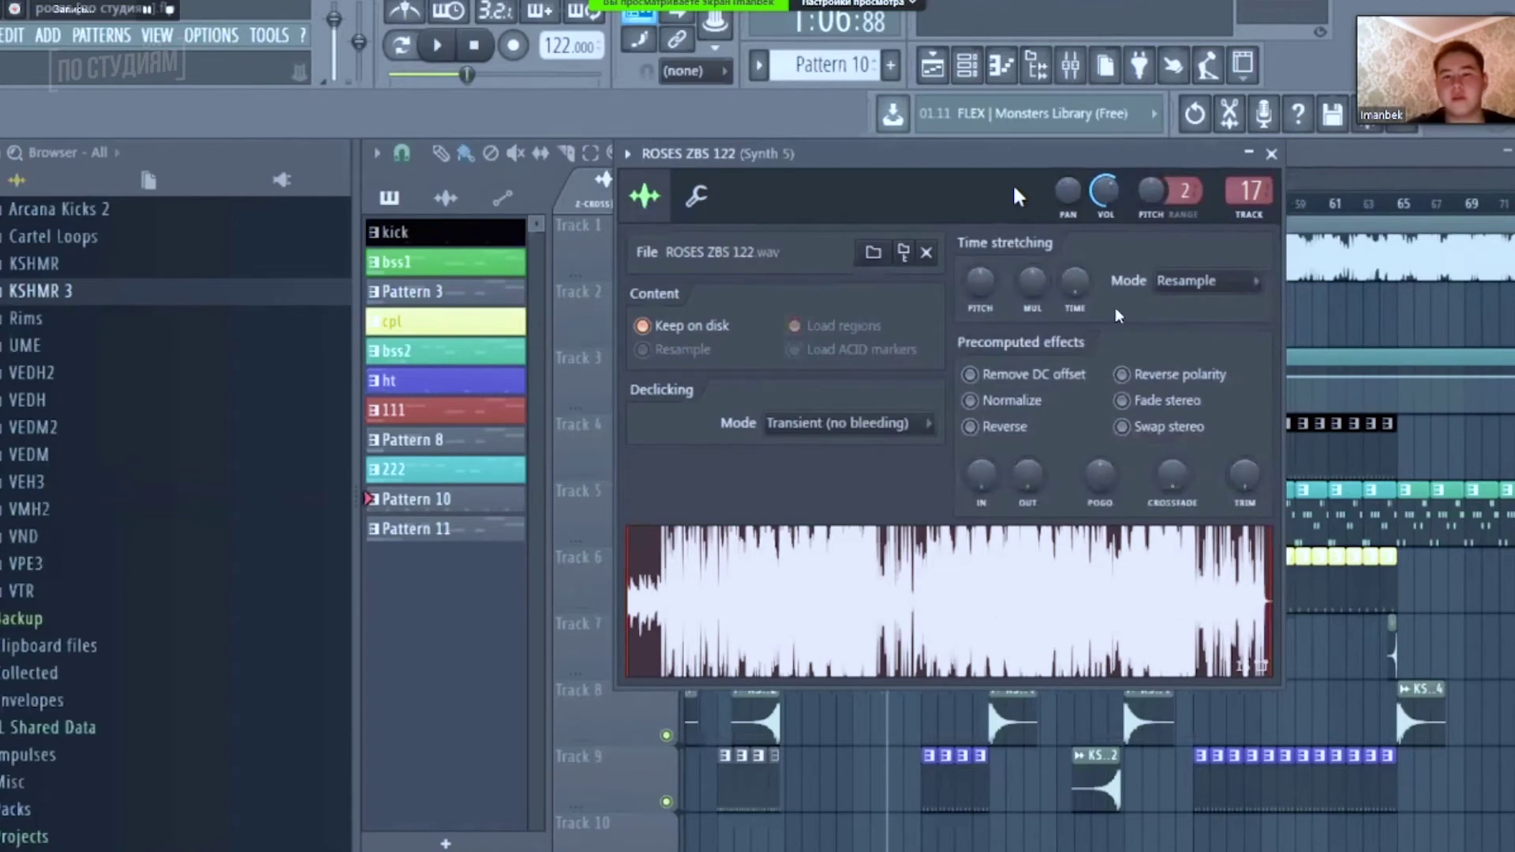
pyautogui.rightClick(1075, 279)
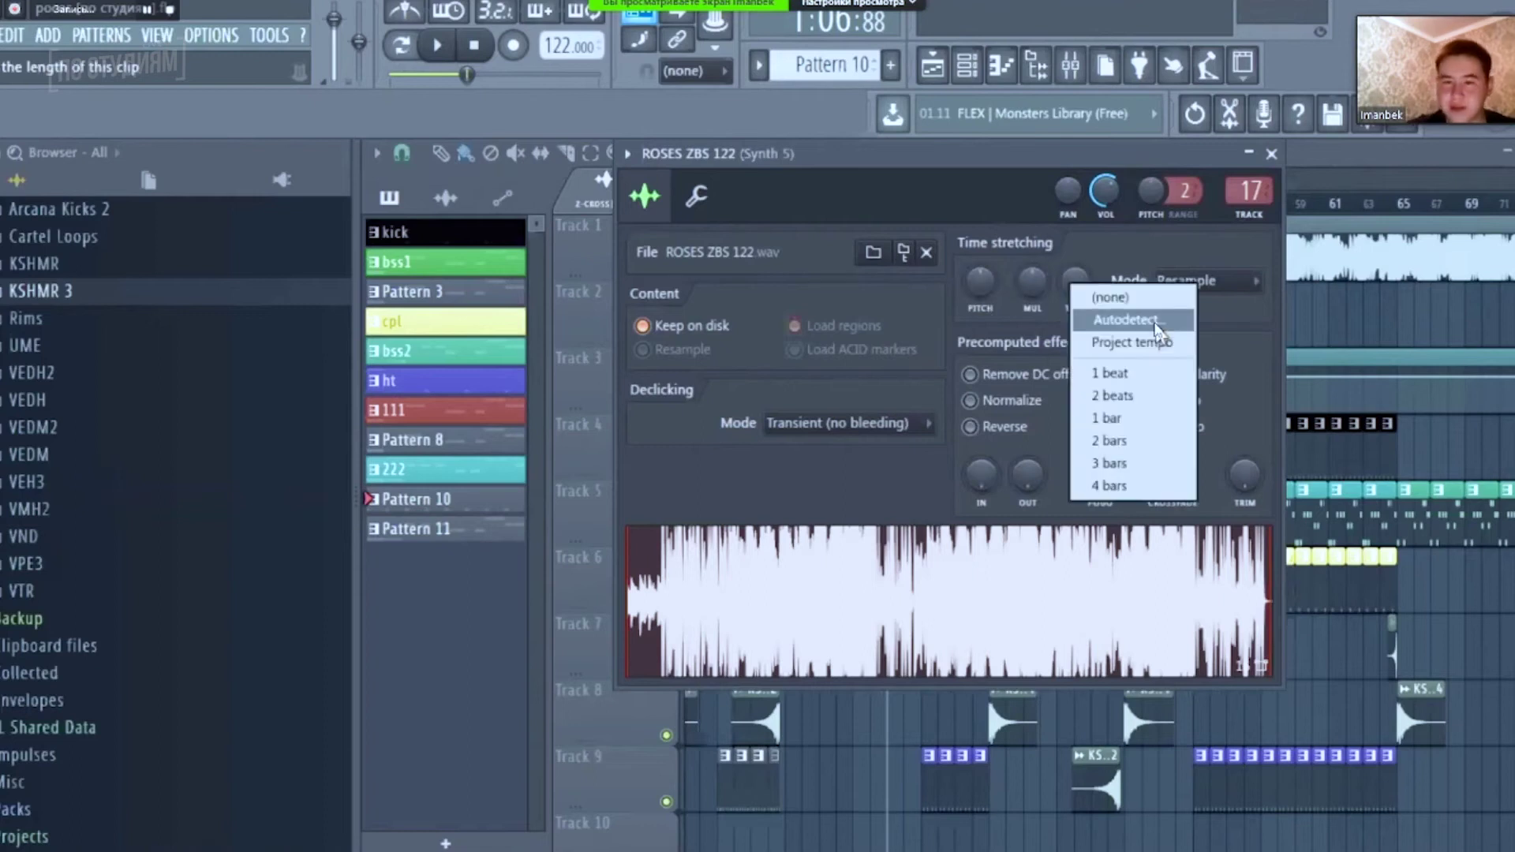
pyautogui.click(1157, 324)
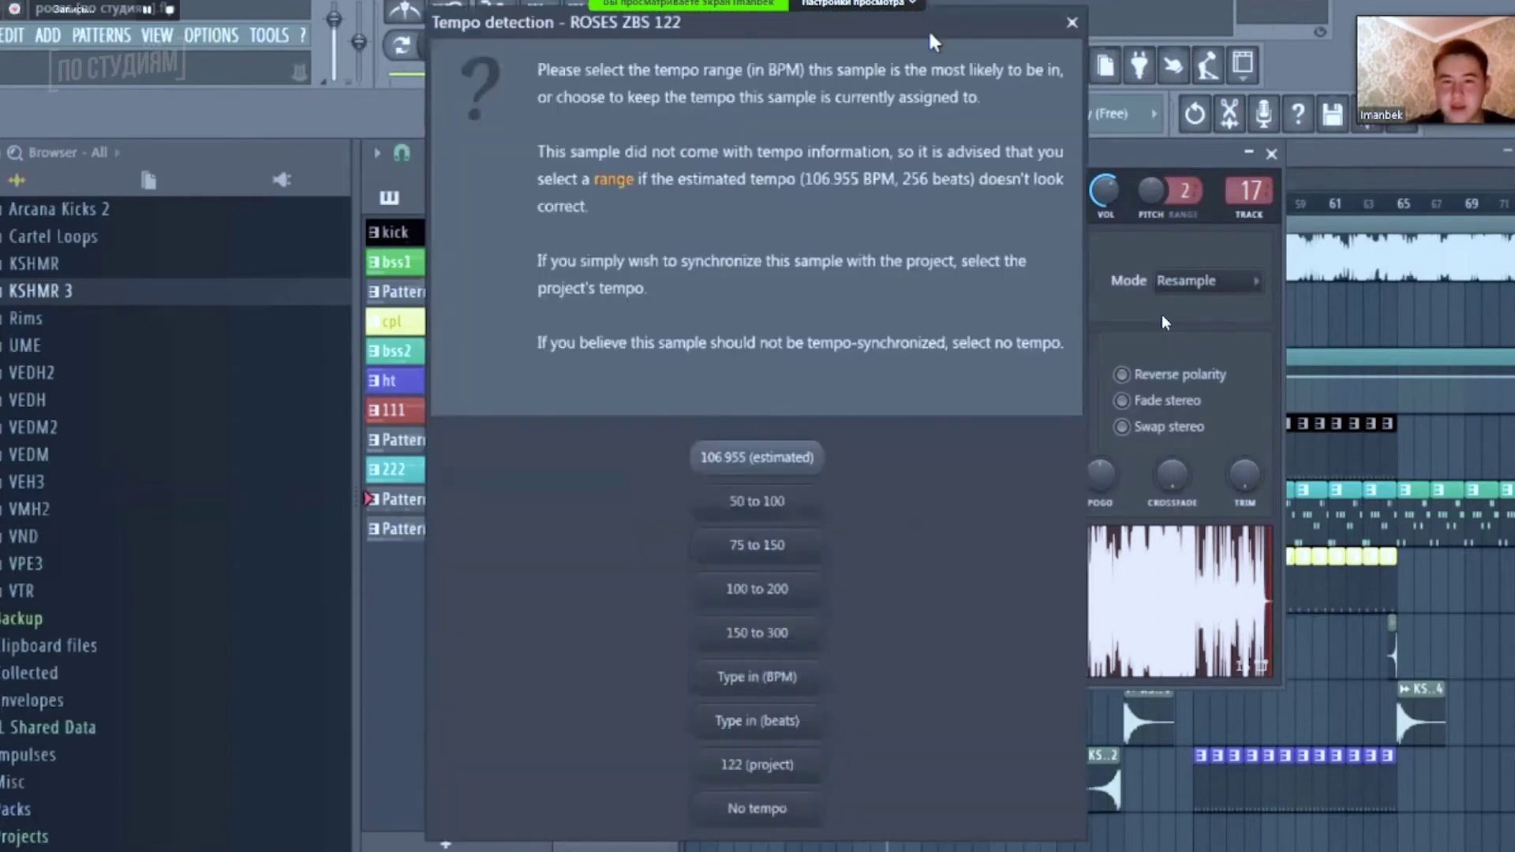
pyautogui.moveTo(921, 24); pyautogui.dragTo(1190, 33)
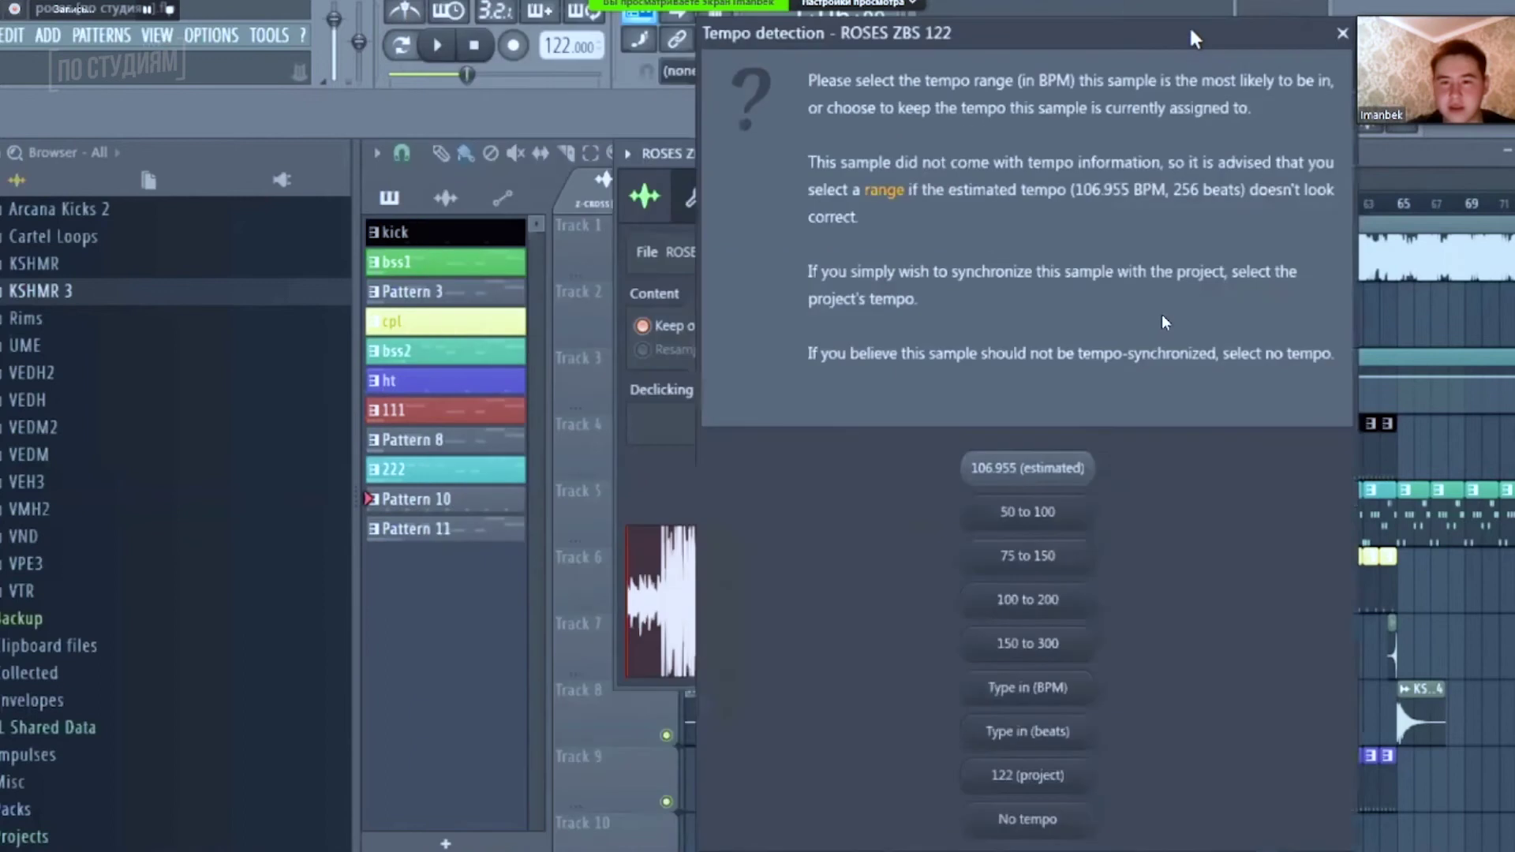
pyautogui.click(1033, 683)
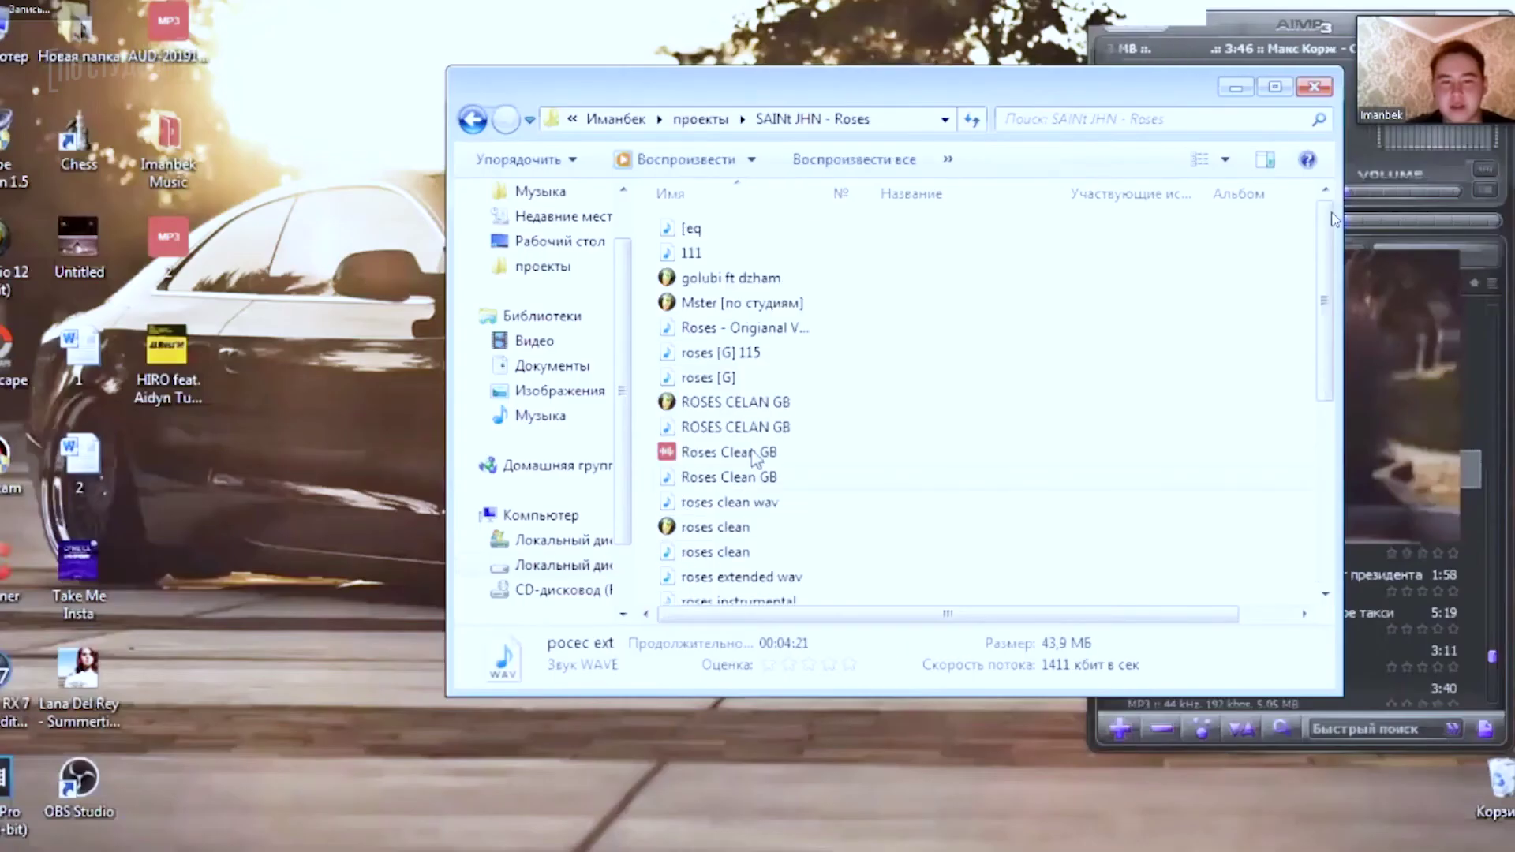
# - Open the Mster [по студиям] project from the SAINt JHN - Roses folder and view the Roses Sveden clip along the playlist
pyautogui.doubleClick(746, 308)
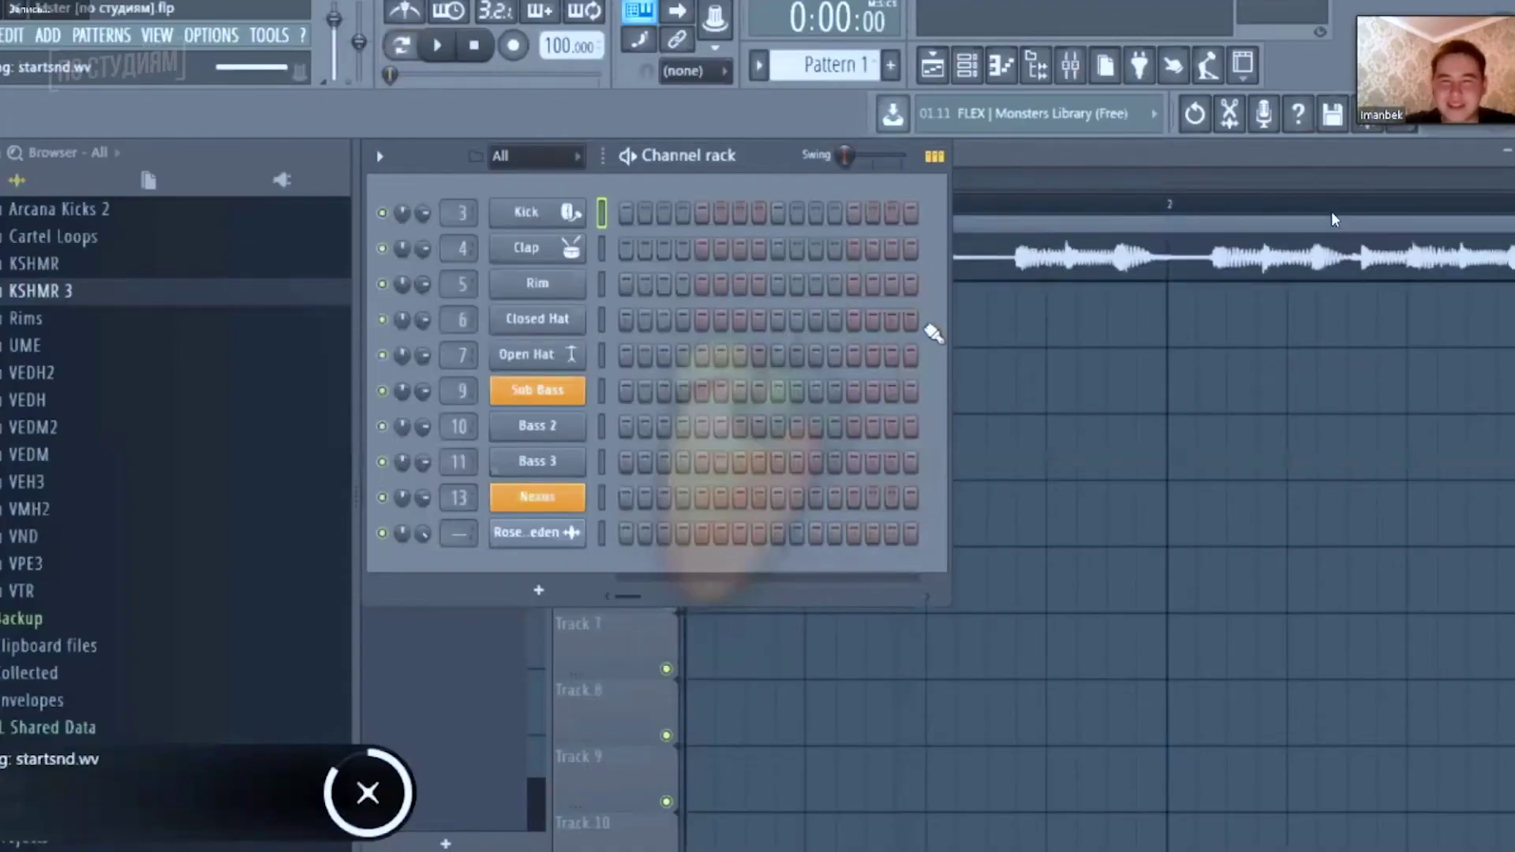
pyautogui.scroll(-5, 804, 248)
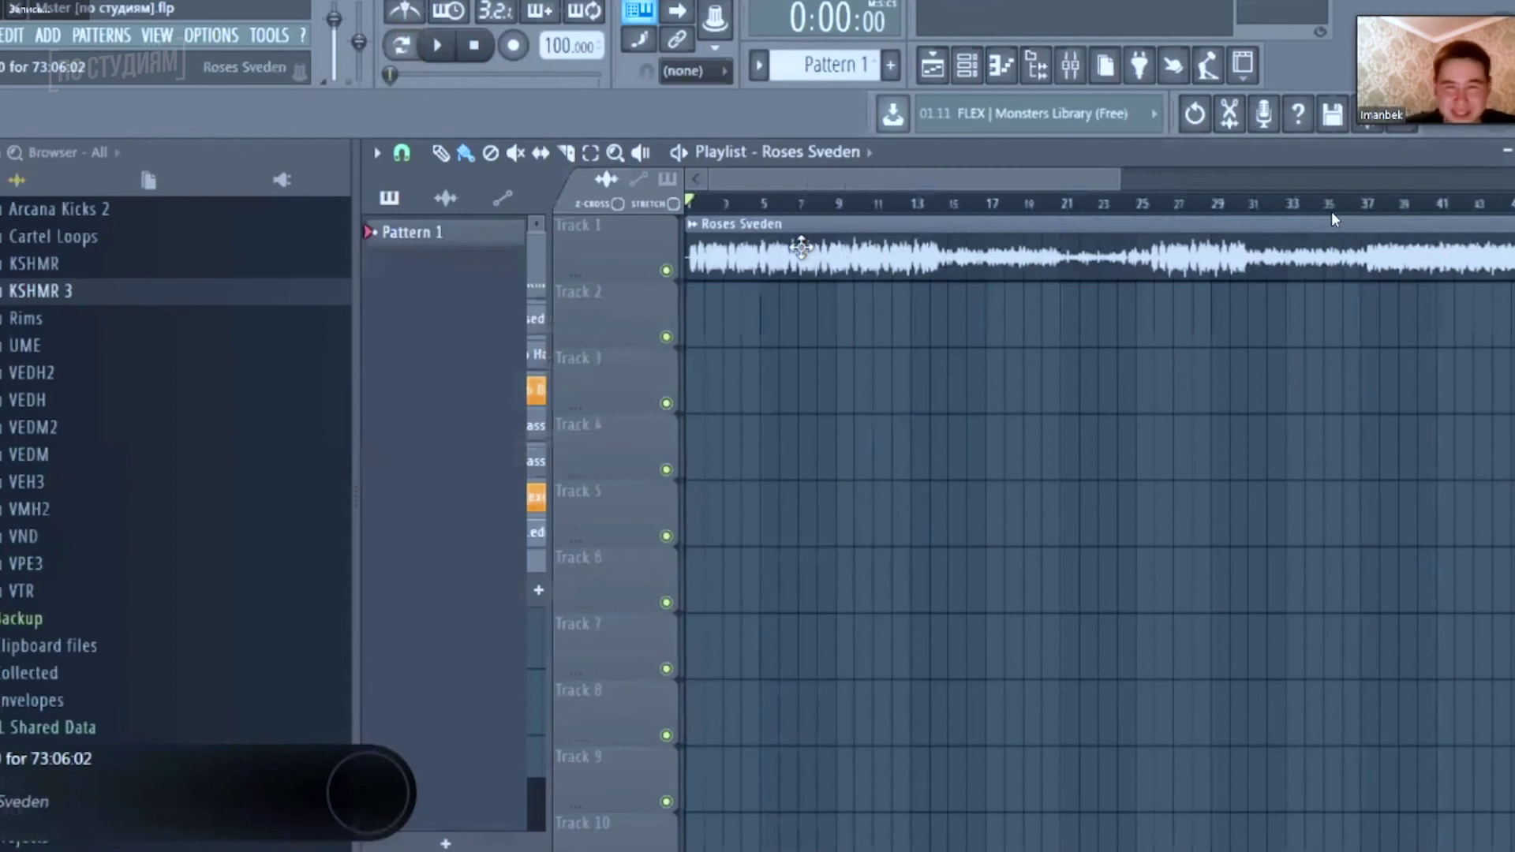
pyautogui.scroll(-2, 748, 179)
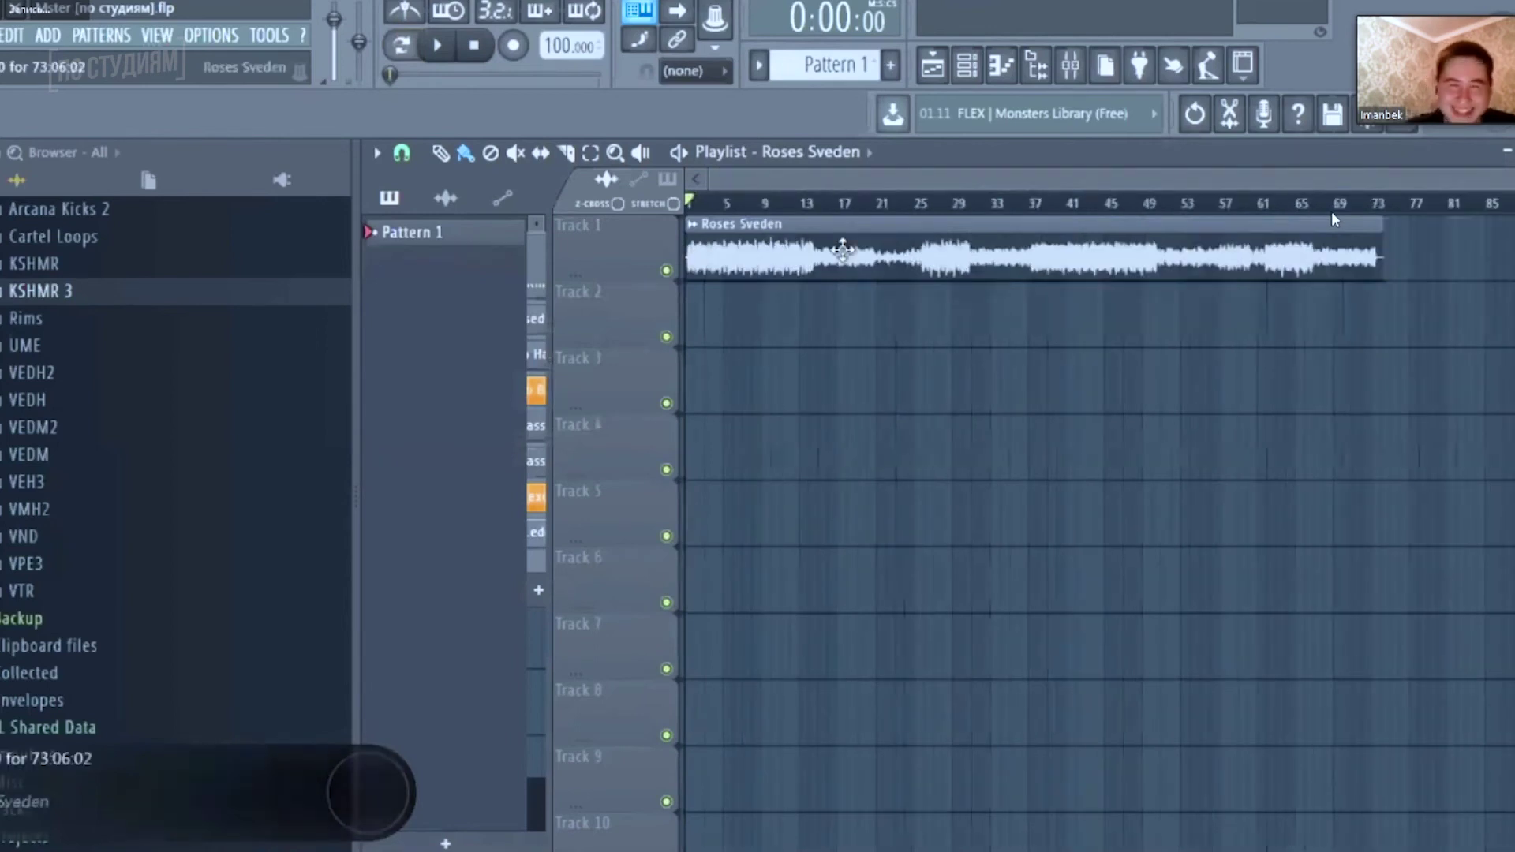
pyautogui.scroll(3, 1332, 212)
pyautogui.scroll(1, 1332, 212)
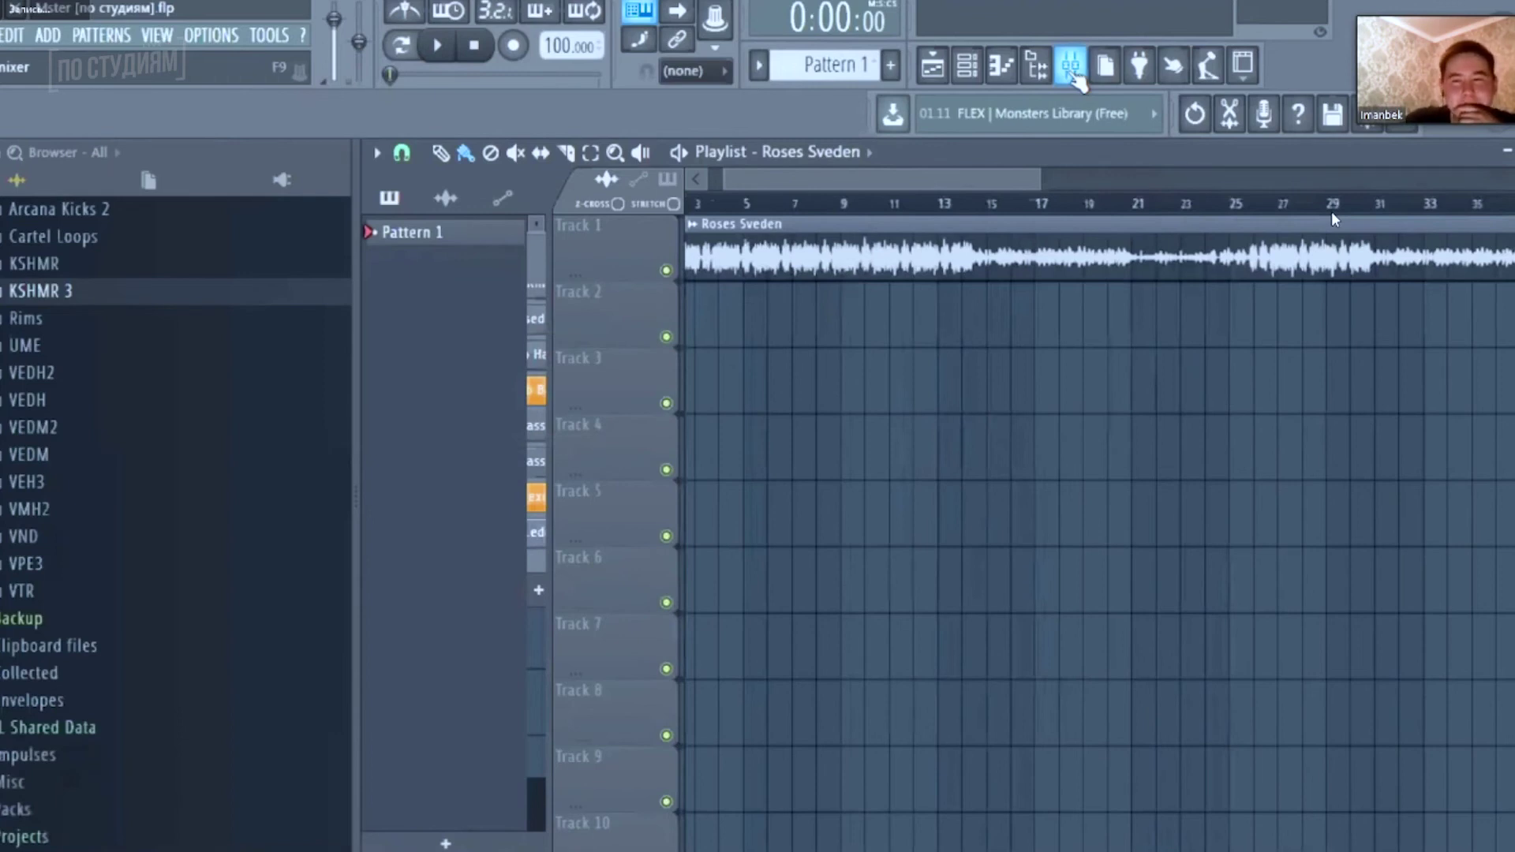
# - Inspect the equalizer curve of iZotope Ozone 5 on the Master mixer track, then close the plugin
pyautogui.click(1070, 67)
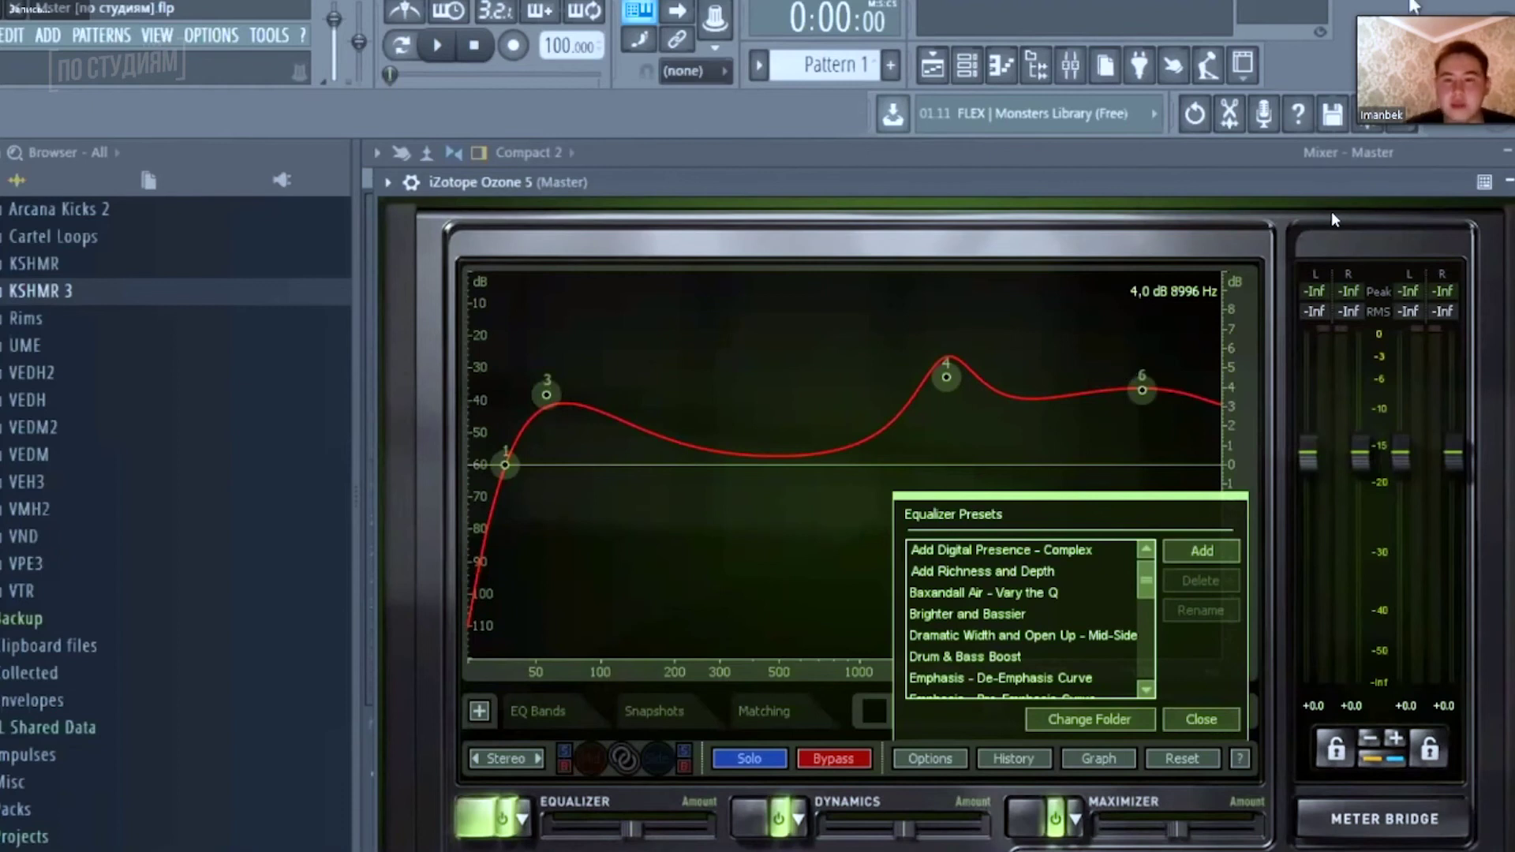
pyautogui.moveTo(1156, 194); pyautogui.dragTo(1159, 151)
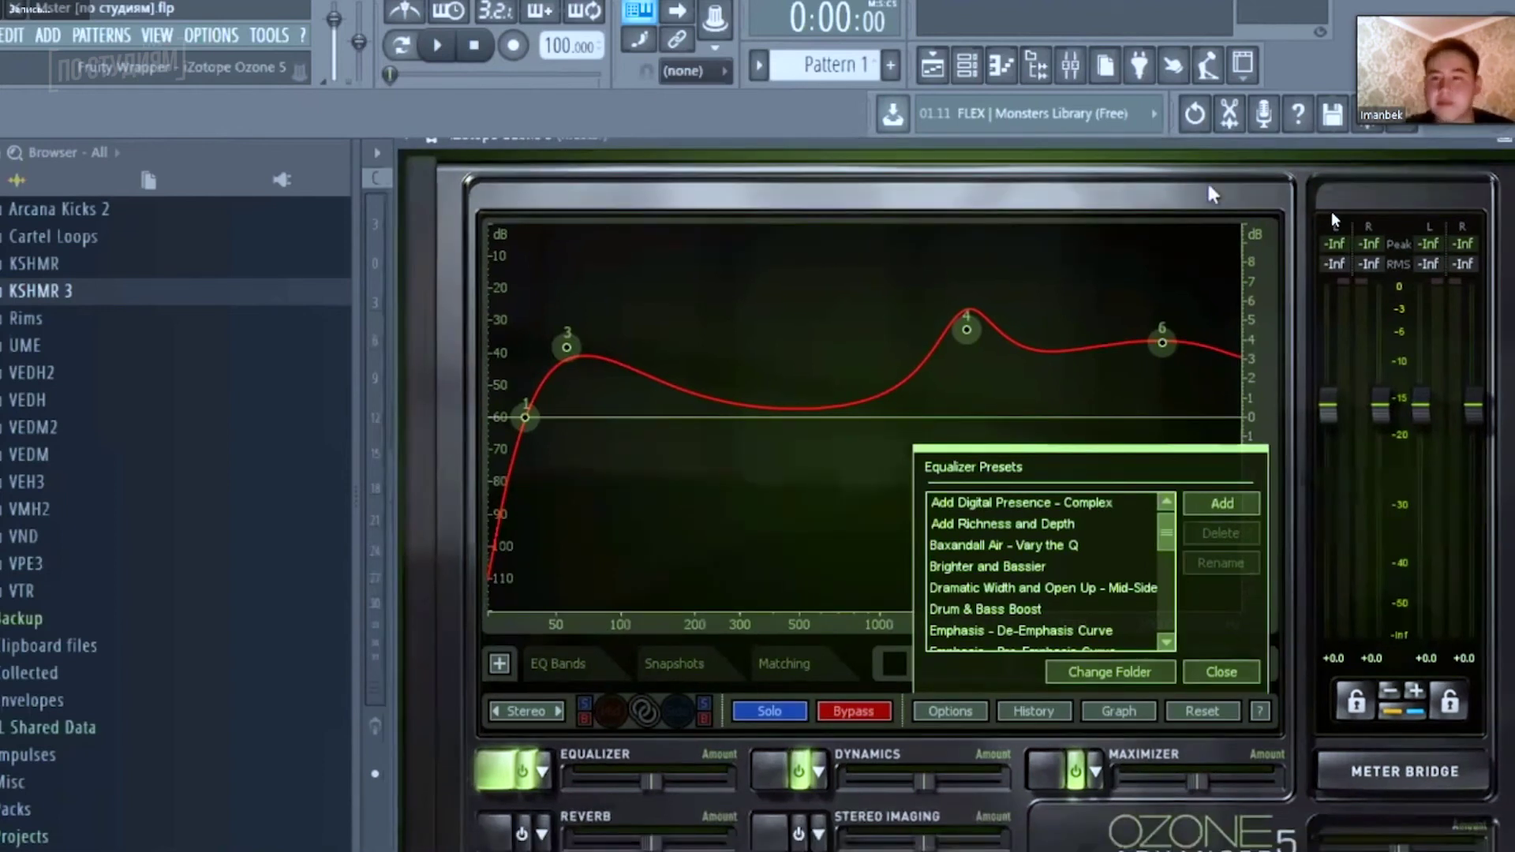
pyautogui.moveTo(1483, 139); pyautogui.dragTo(1429, 187)
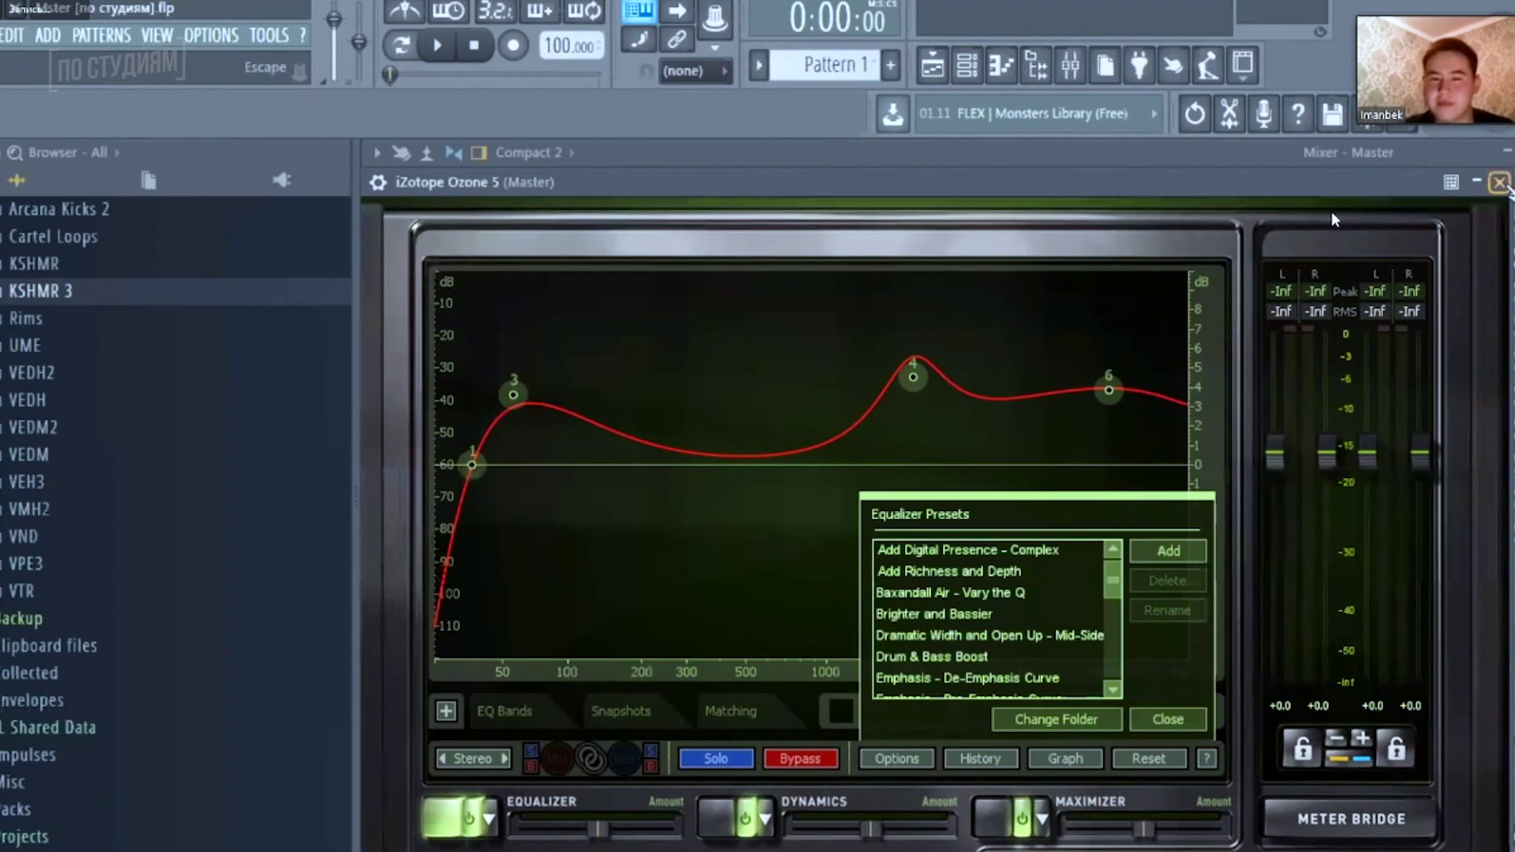
pyautogui.press('Escape')
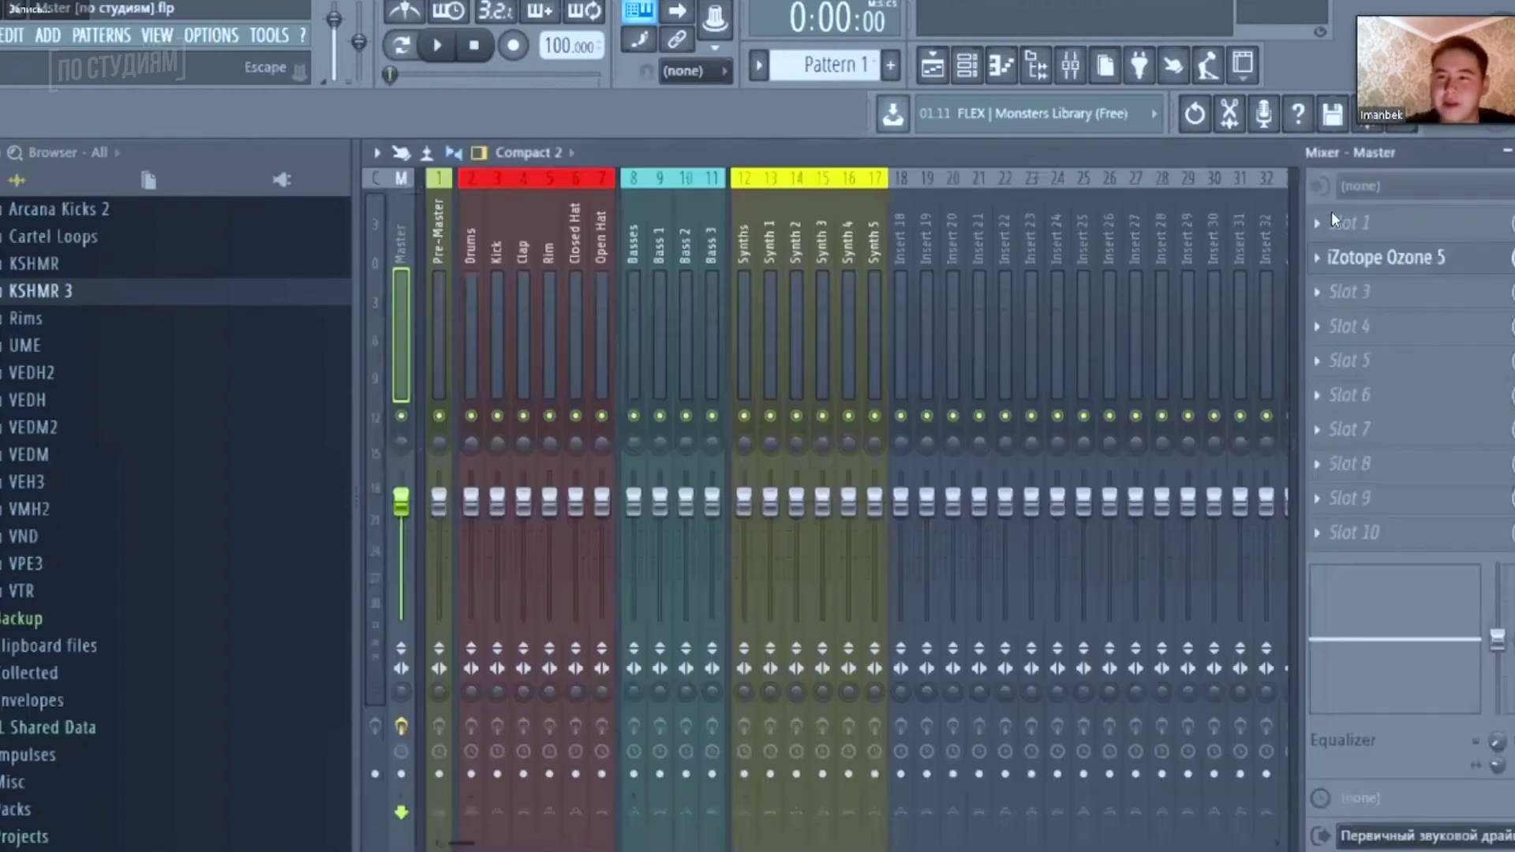
# - Play the opening of the Roses Sveden clip and check the Master track in the mixer
pyautogui.press('F5')
pyautogui.press('space')
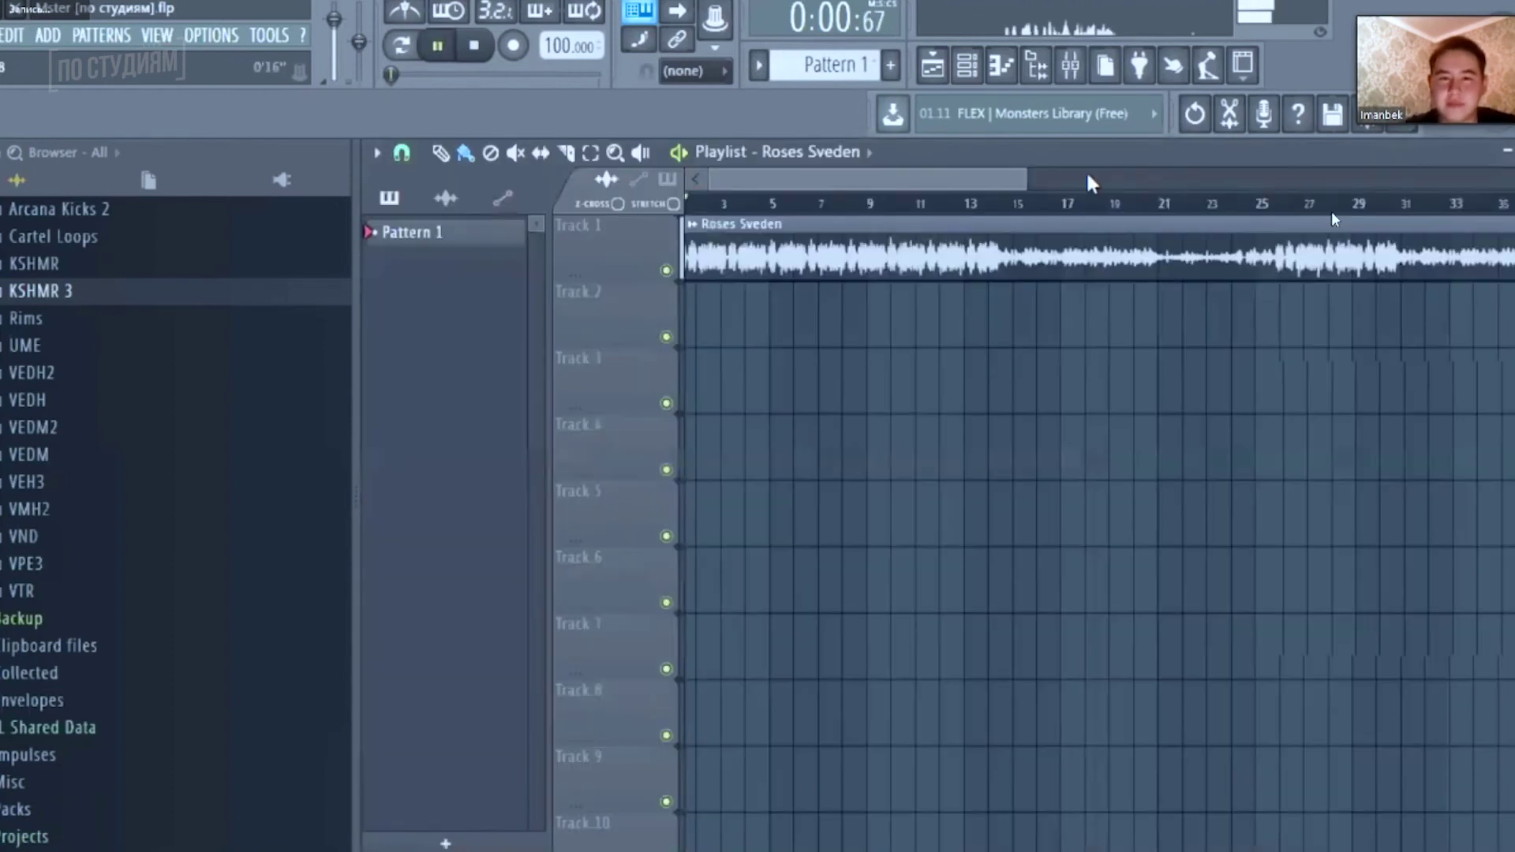
pyautogui.press('F9')
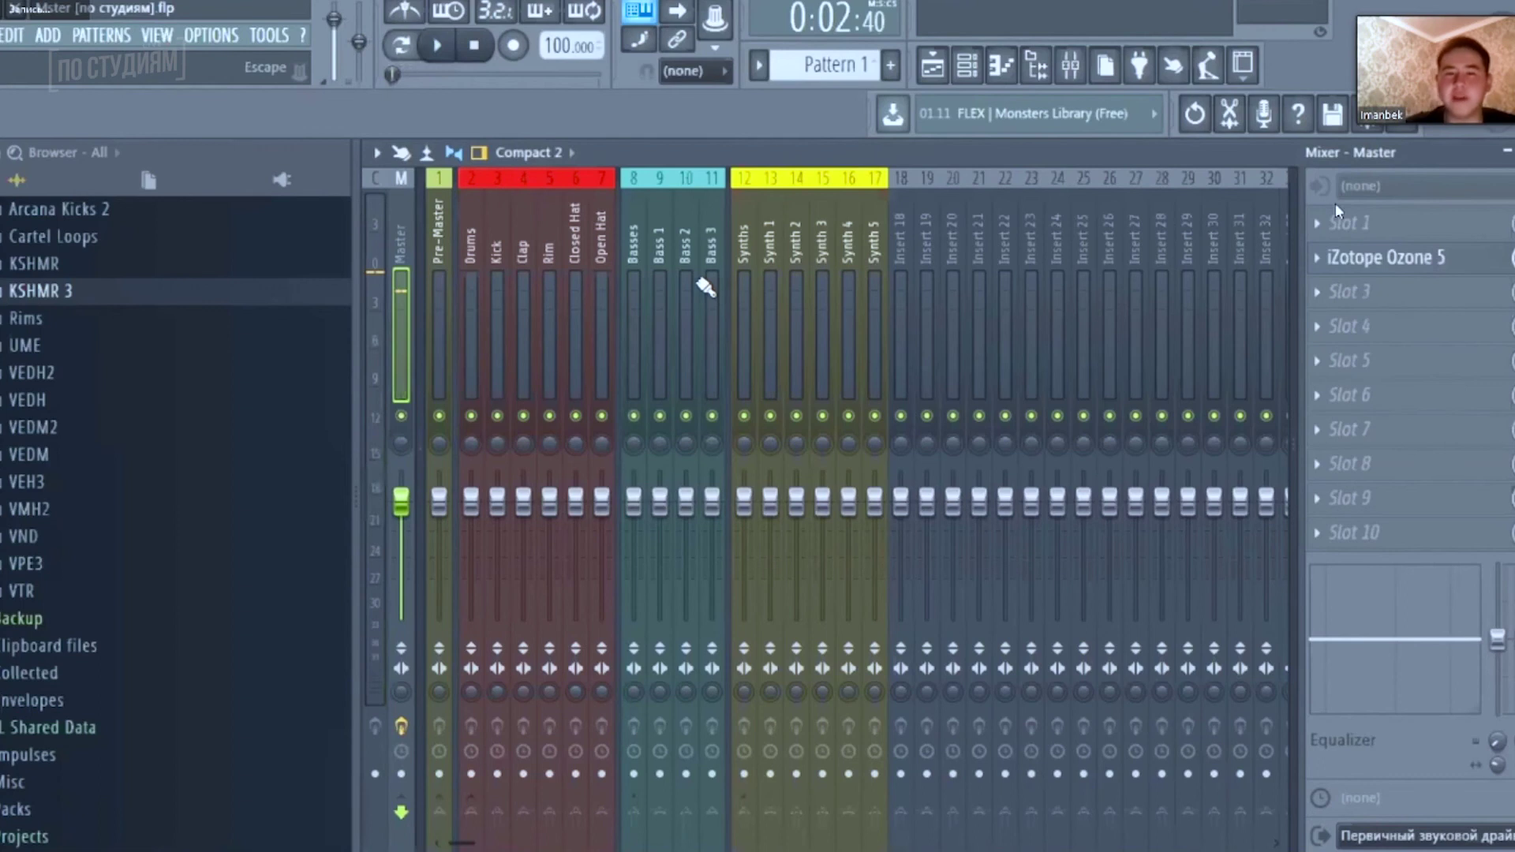
pyautogui.press('F5')
# - Browse the Ozone 5 mastering presets around Hip Hop Master - Basic and close the Preset Manager
pyautogui.scroll(2, 1336, 207)
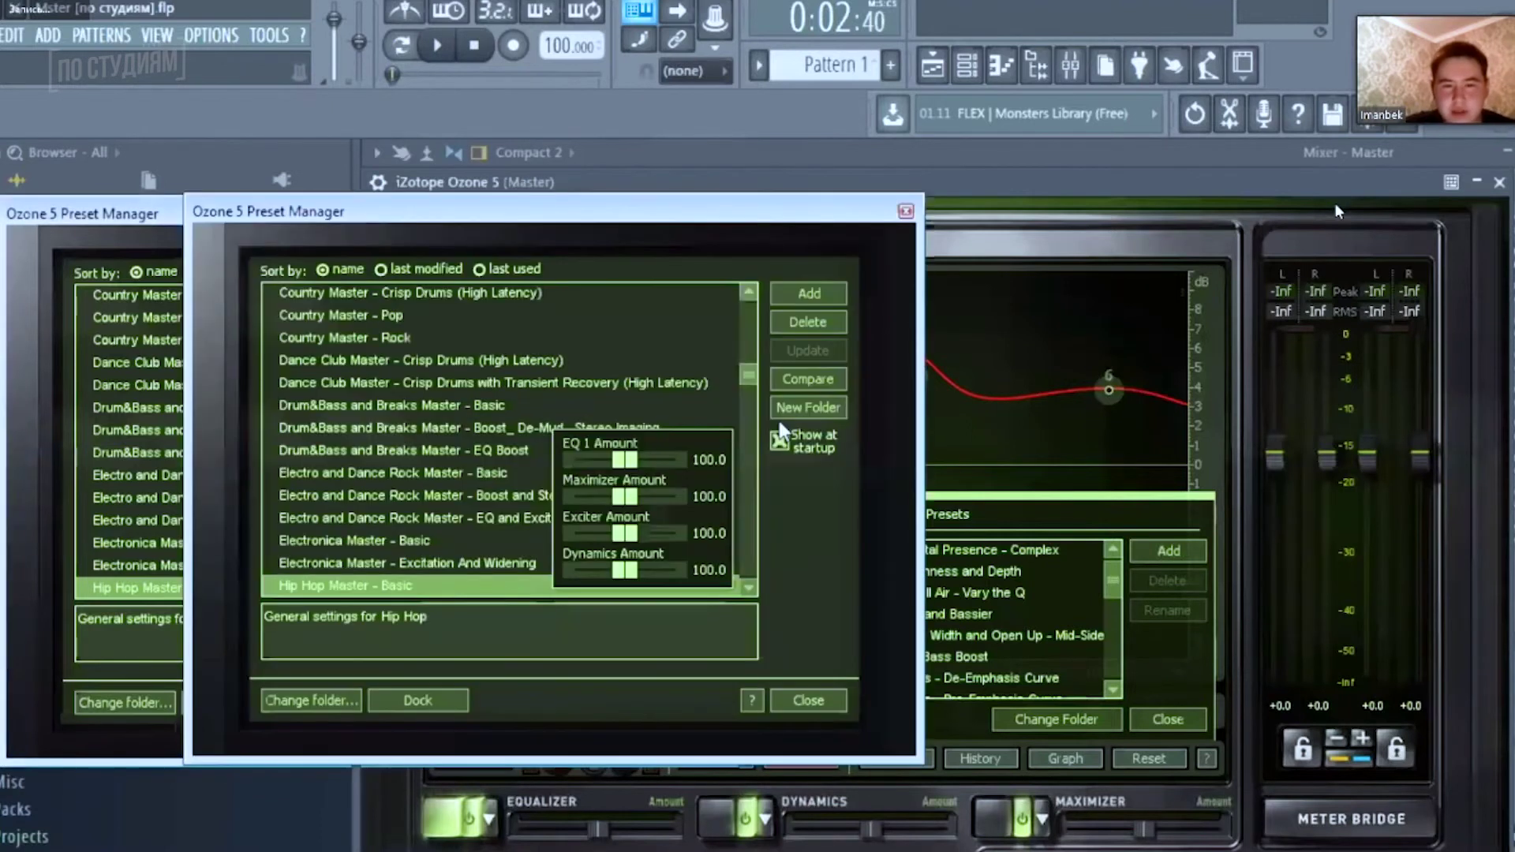
pyautogui.scroll(-2, 371, 462)
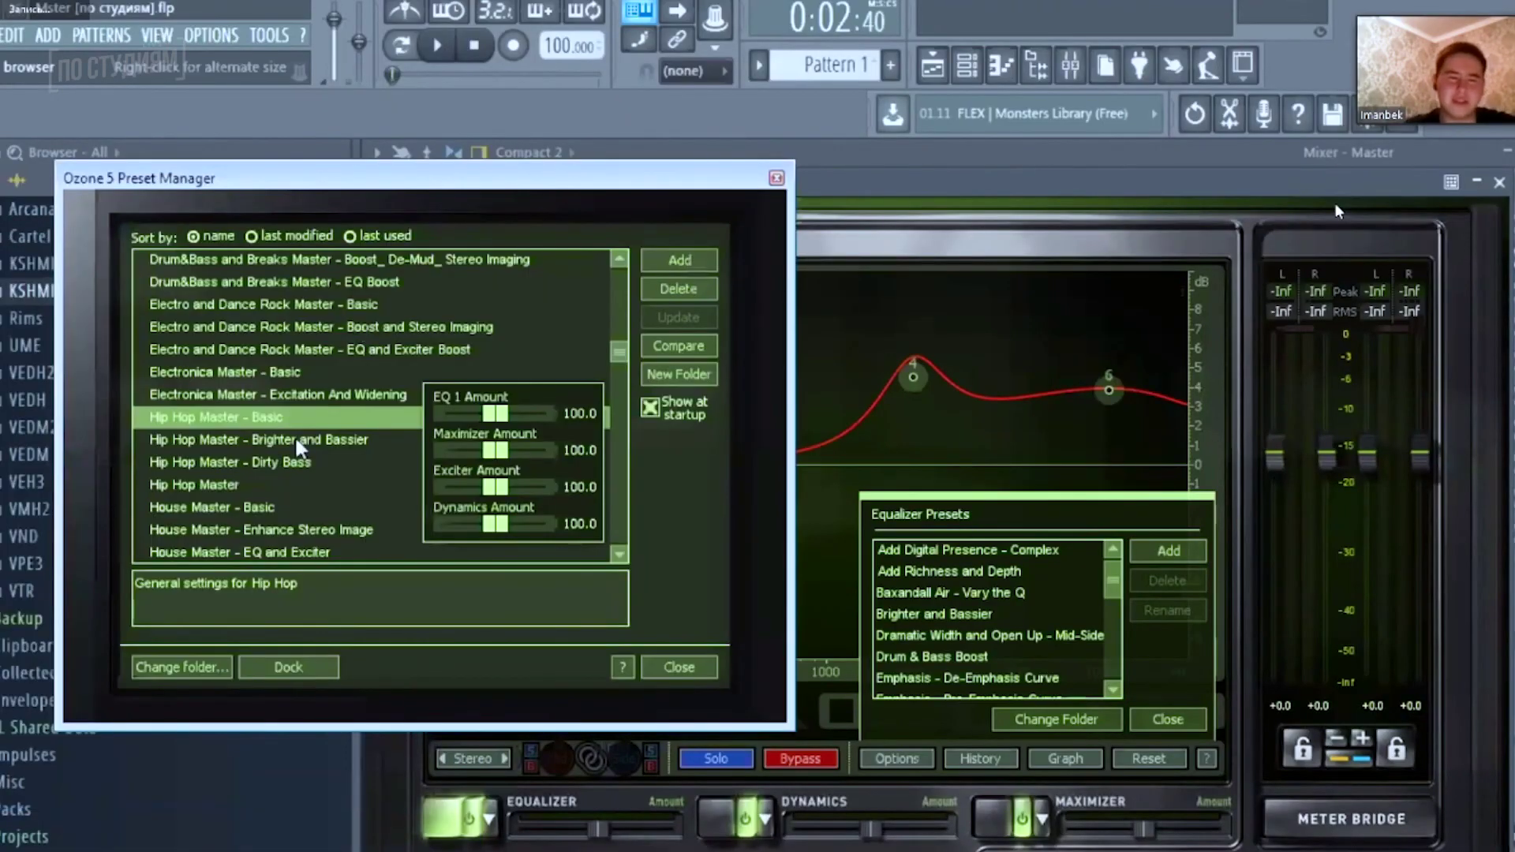
pyautogui.moveTo(416, 185); pyautogui.dragTo(206, 202)
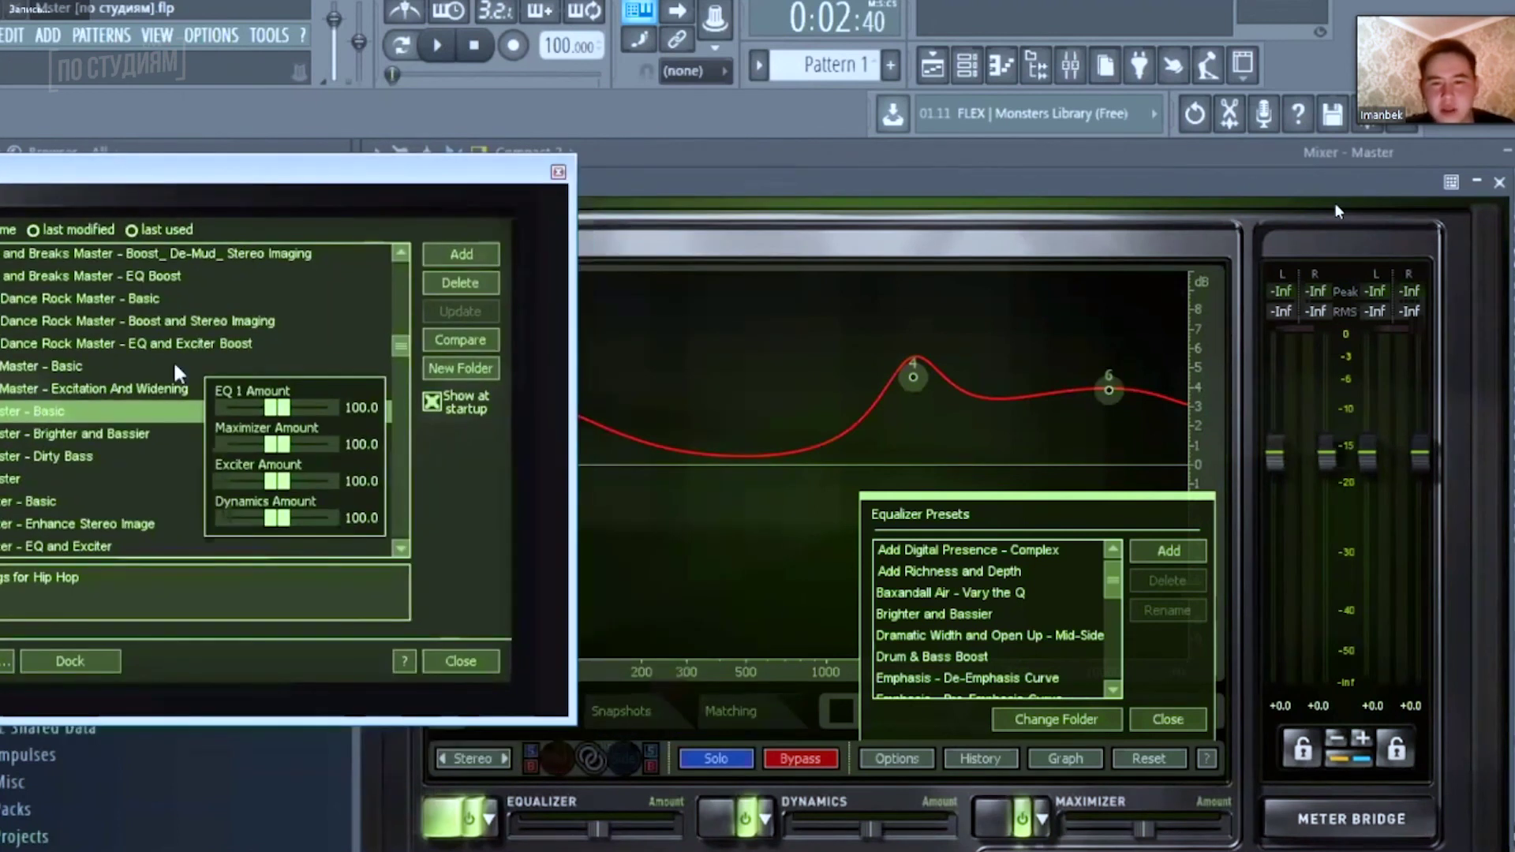
pyautogui.click(558, 172)
# - Reshape the Ozone 5 equalizer curve on the Master by moving its low, mid and high nodes
pyautogui.moveTo(555, 394); pyautogui.dragTo(523, 411)
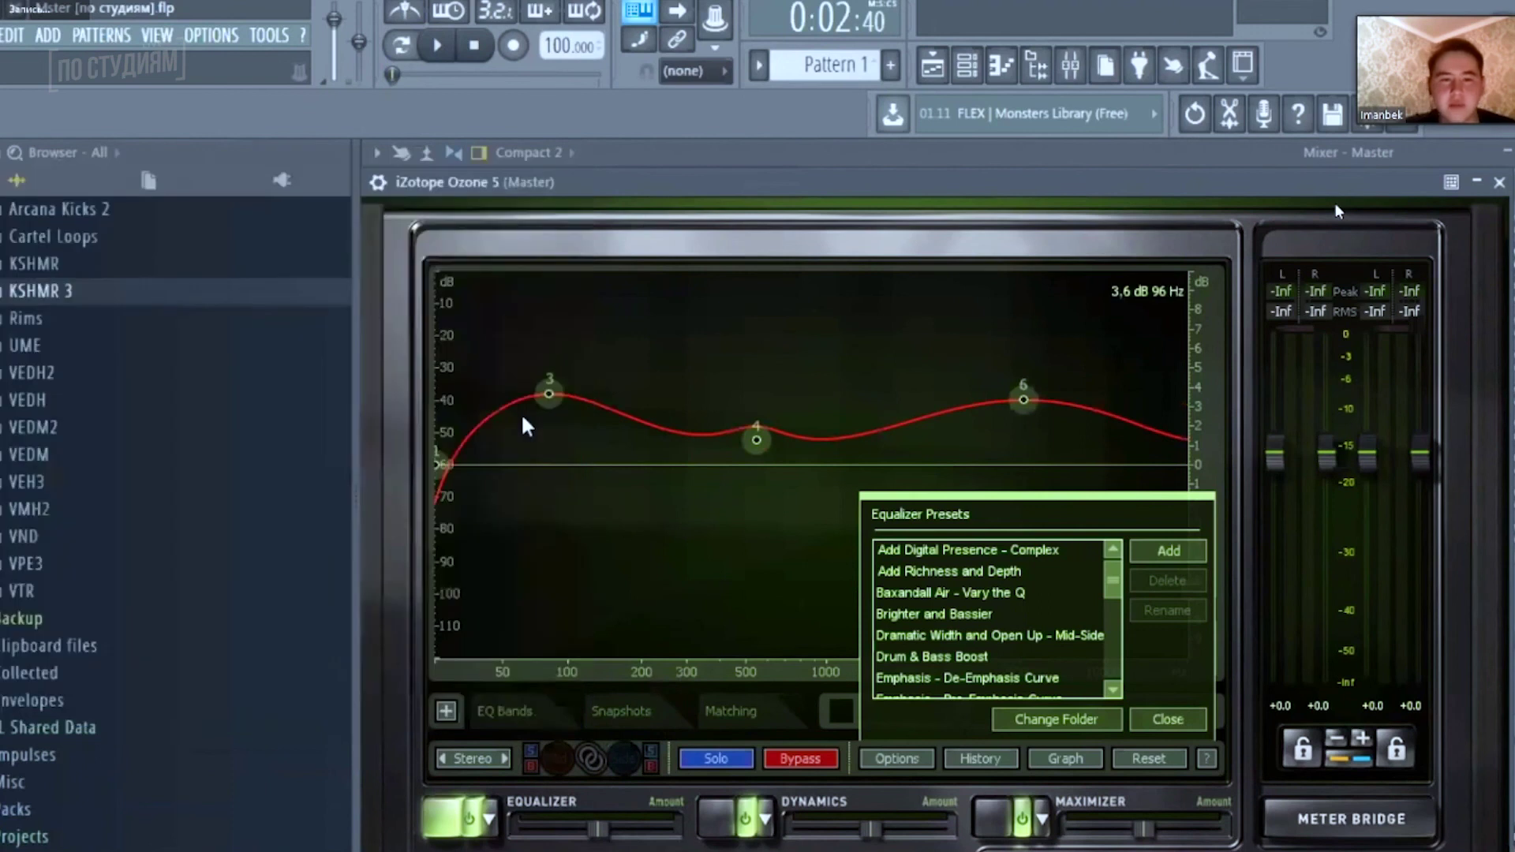
pyautogui.moveTo(896, 369); pyautogui.dragTo(935, 342)
pyautogui.moveTo(1029, 396); pyautogui.dragTo(1161, 456)
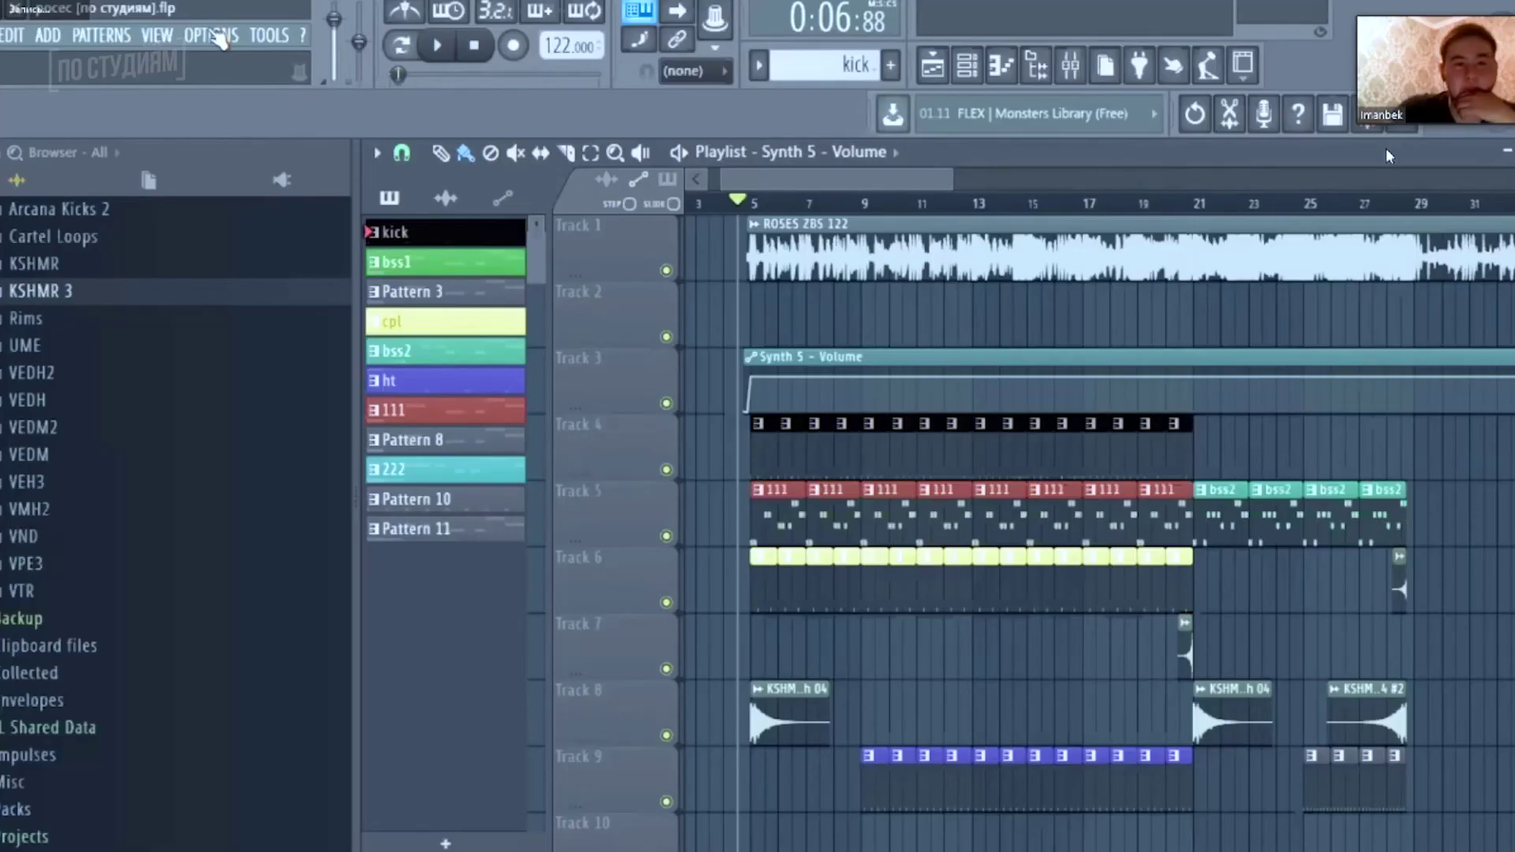
# - Open the remix project's info to view its start date and total working time
pyautogui.click(213, 35)
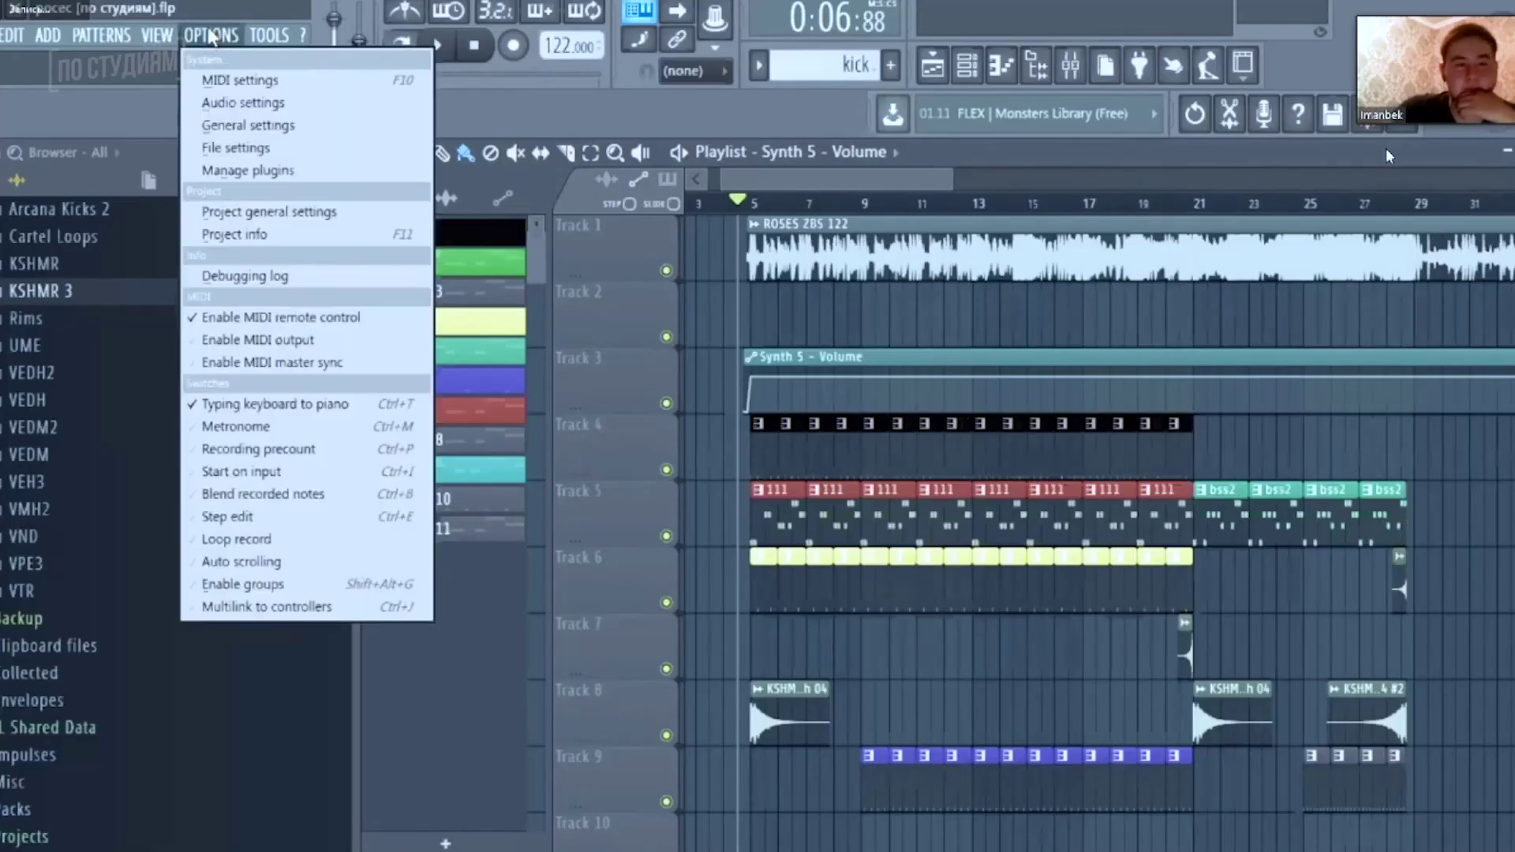
pyautogui.click(248, 234)
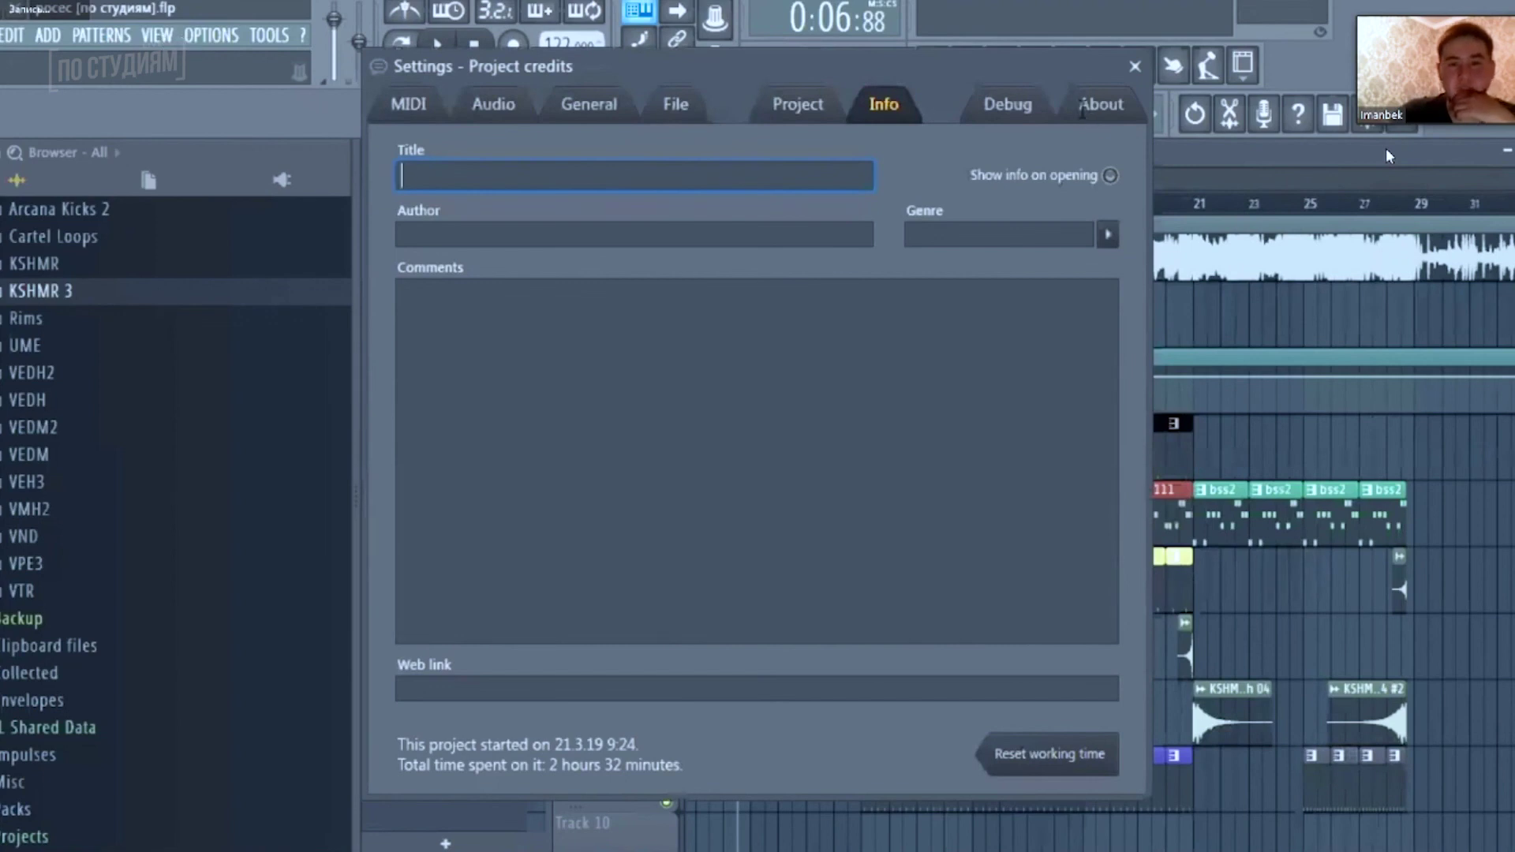